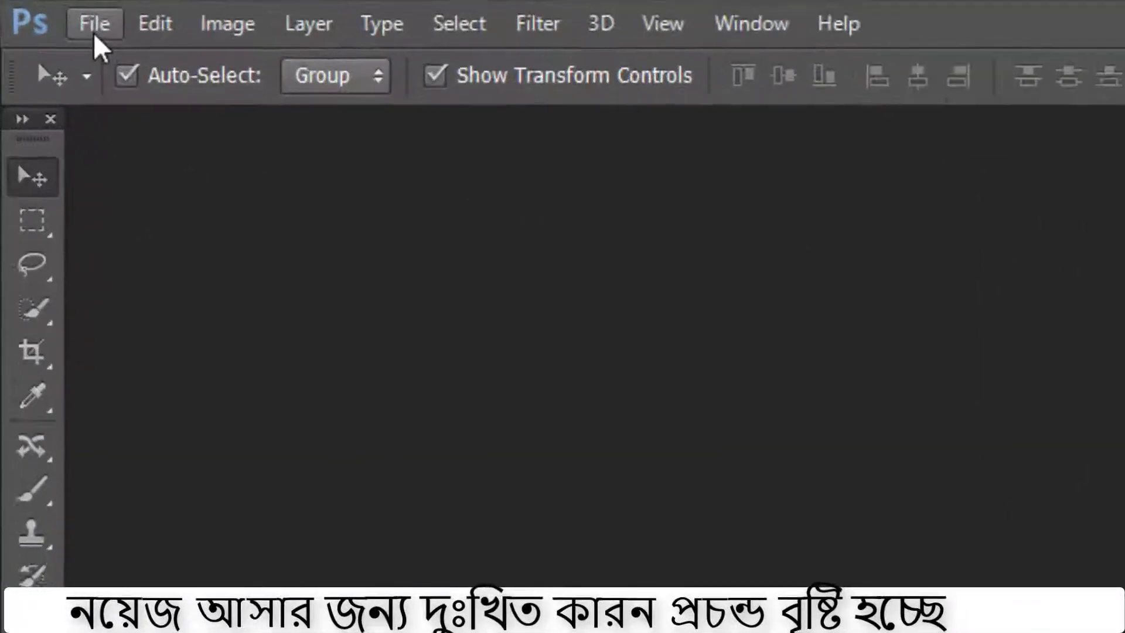
Create a new document 1.6 in wide and 2 in high at 300 pixels/inch
click(95, 34)
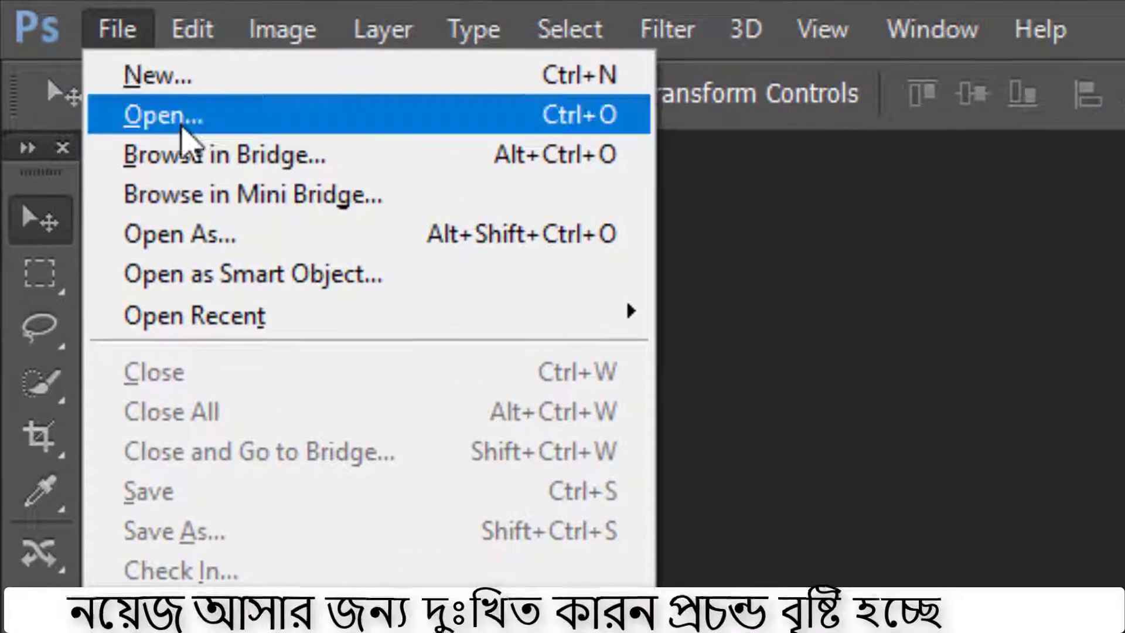
click(142, 59)
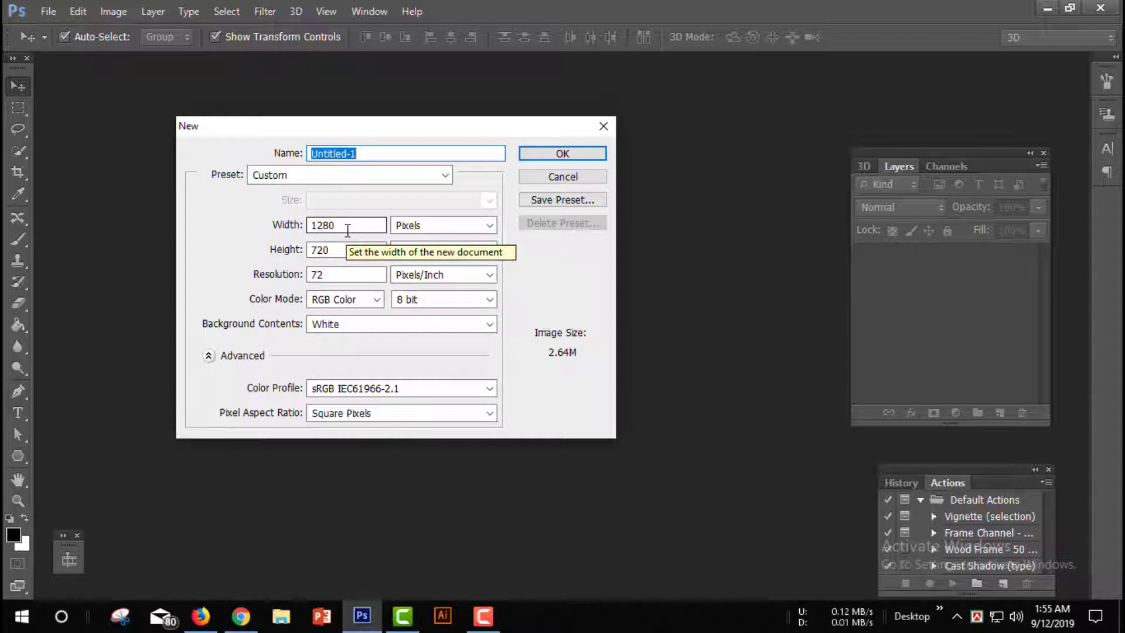
double_click(348, 230)
text(2)
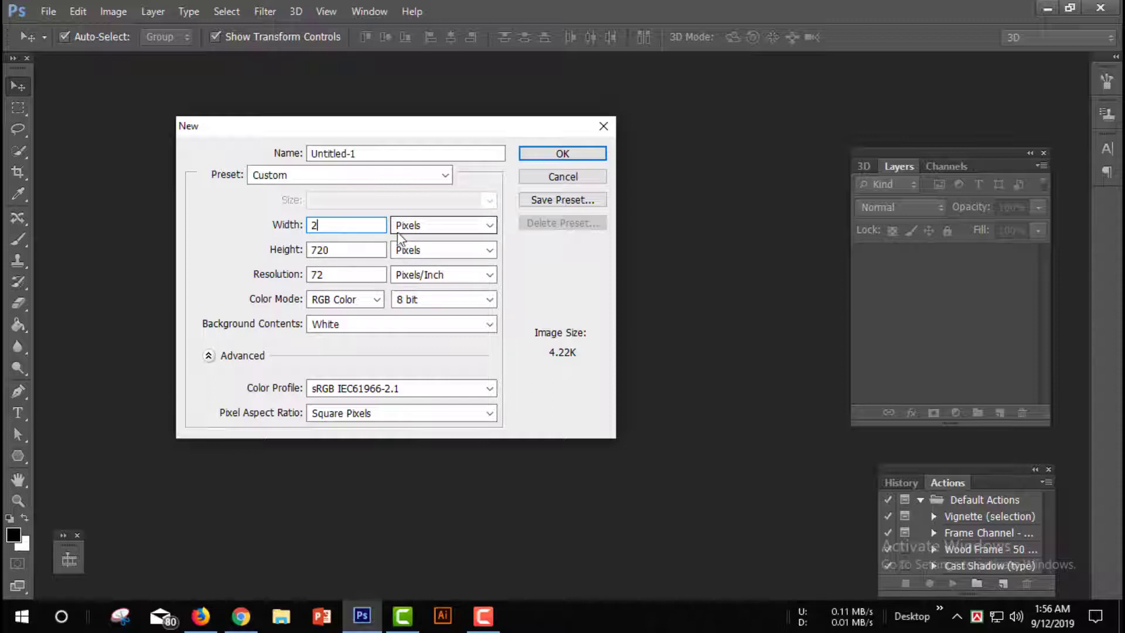
click(419, 230)
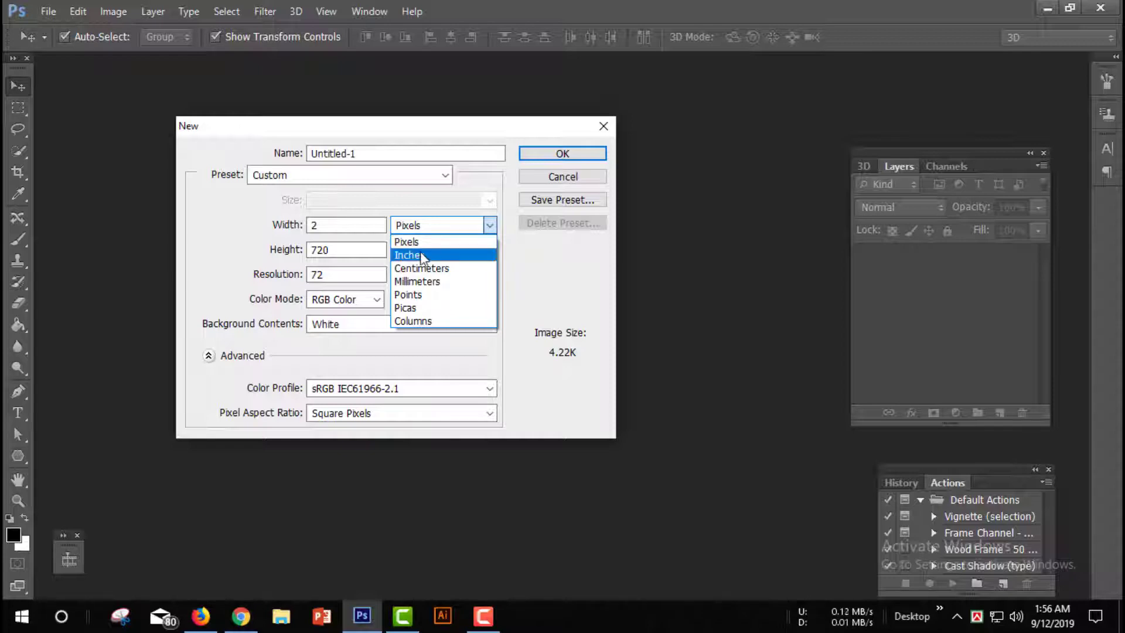
click(424, 255)
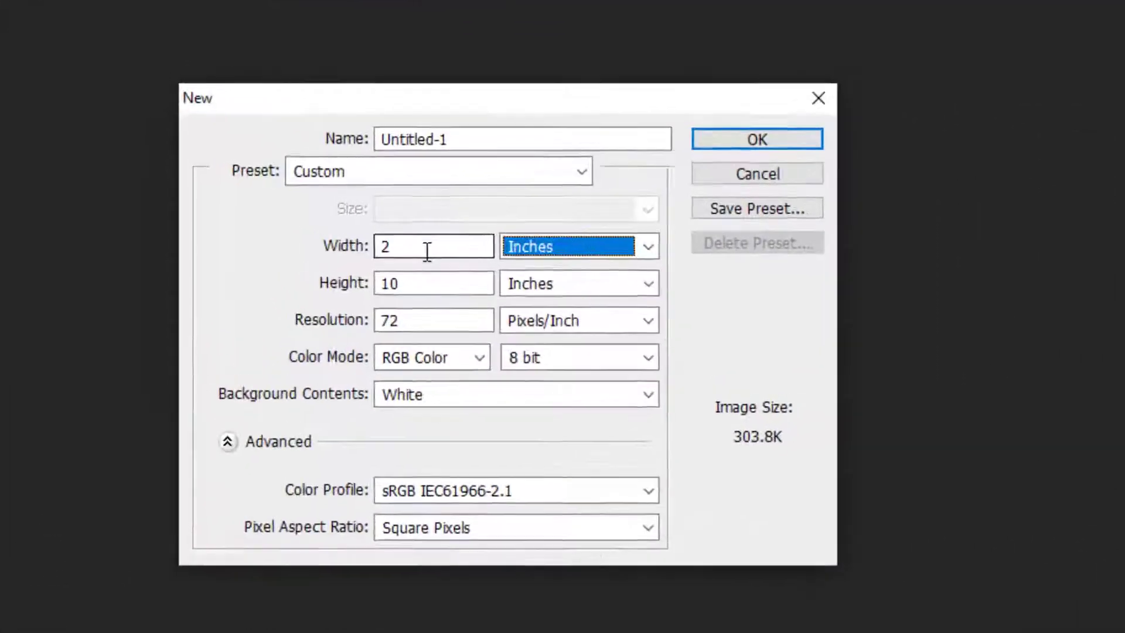
double_click(323, 228)
text(990)
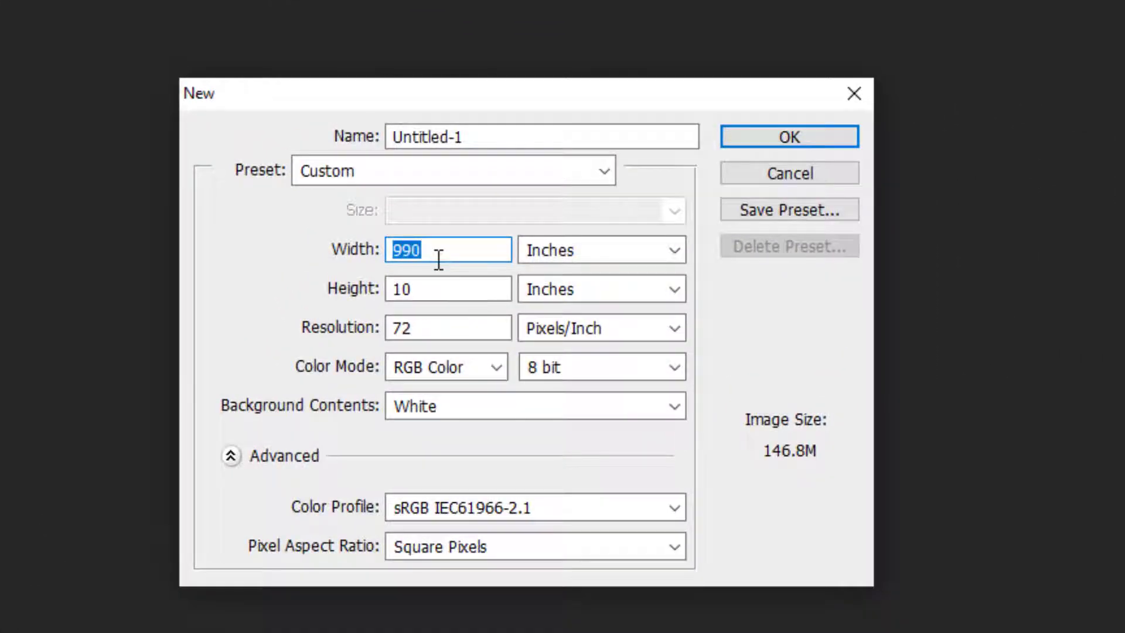
text(1.6)
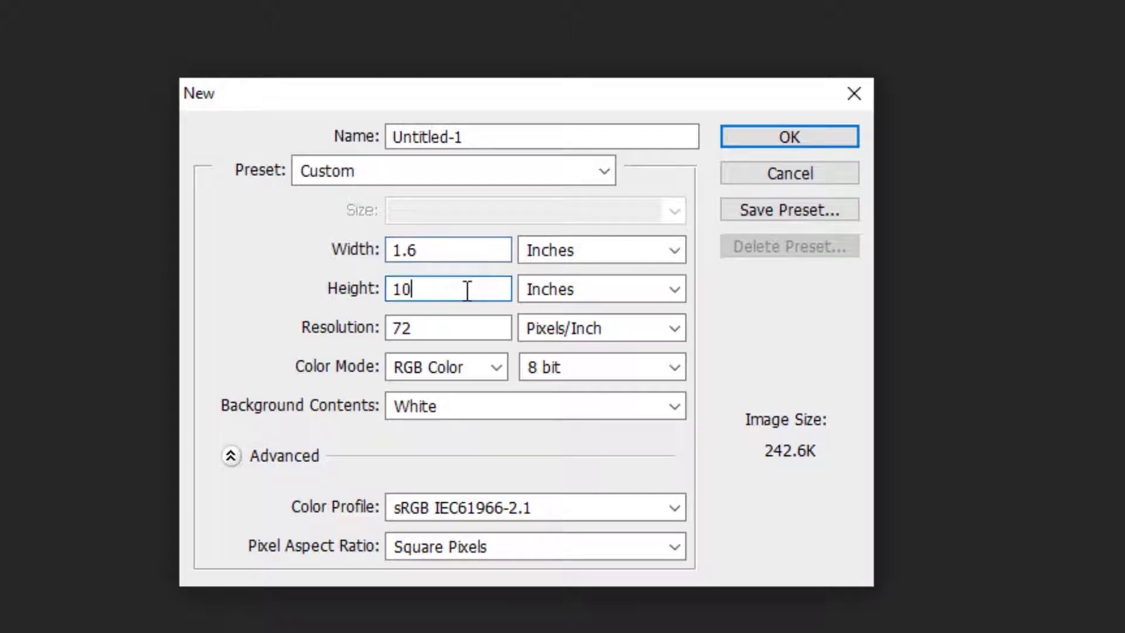
double_click(467, 291)
text(2)
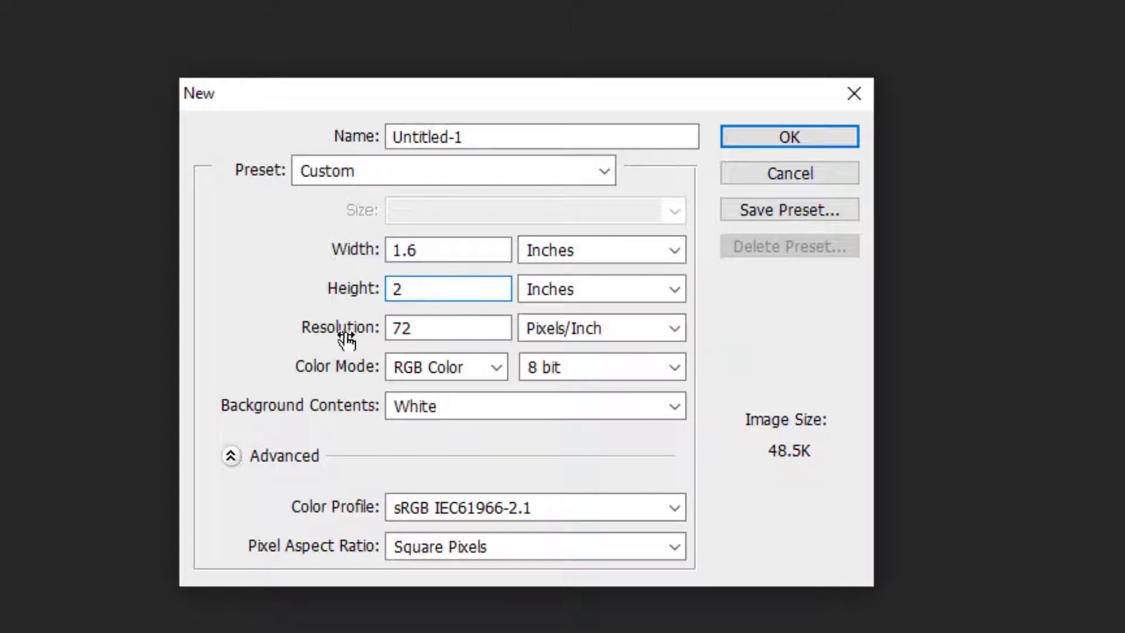
double_click(427, 333)
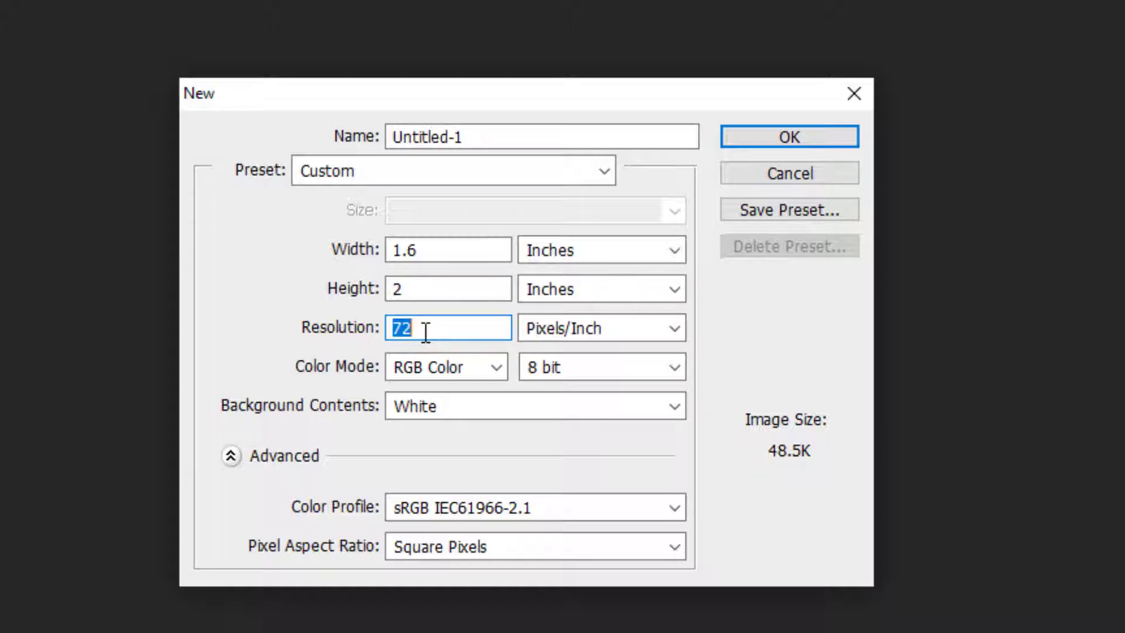
text(300)
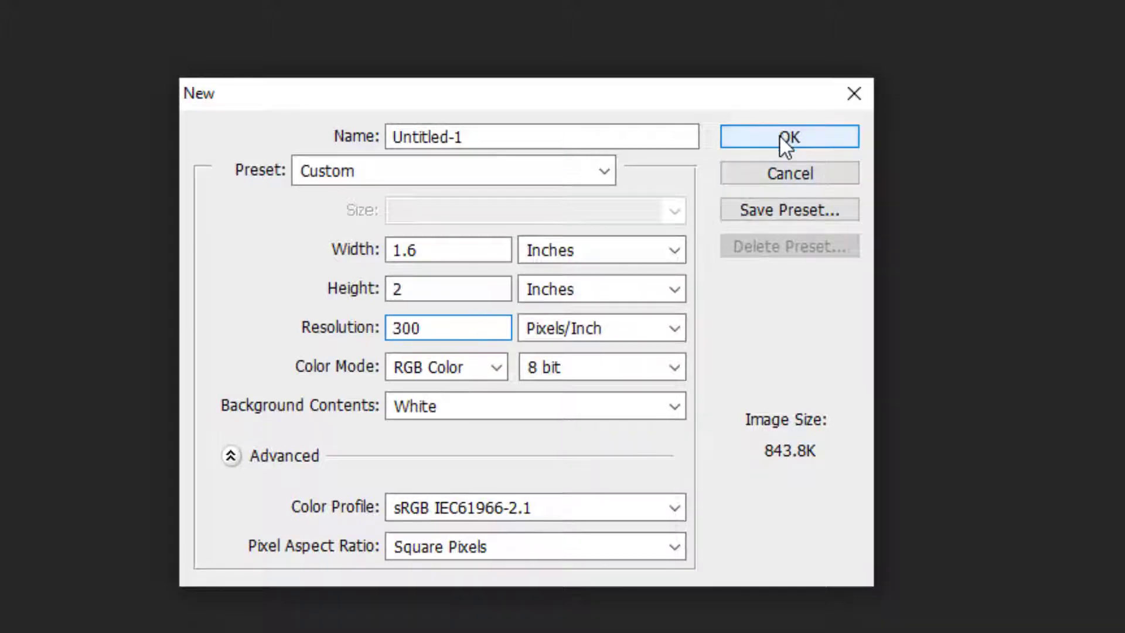
click(785, 140)
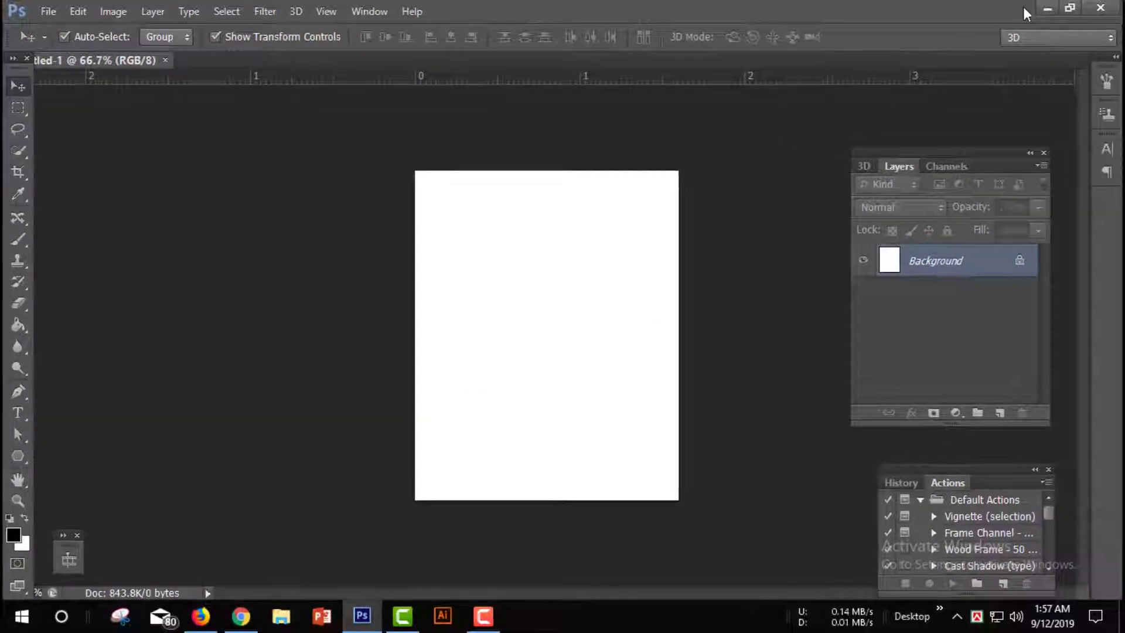
Drag the portrait photo from the desktop into the new document as its own layer
click(1052, 7)
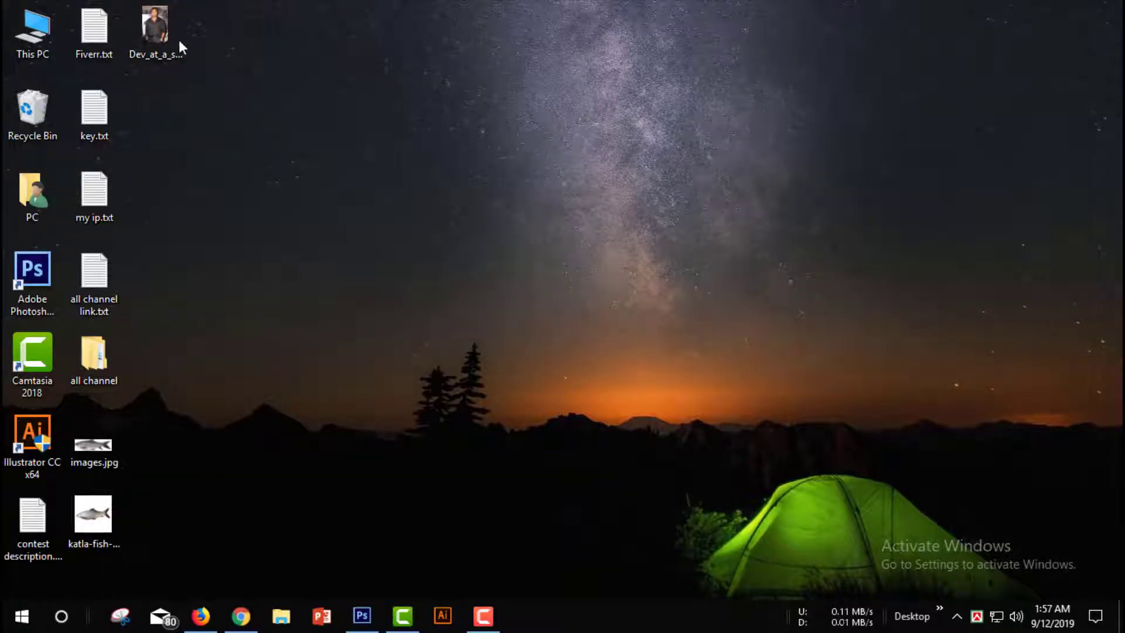
mouse_move(151, 26)
mouse_down()
mouse_move(360, 614)
mouse_move(490, 292)
mouse_up()
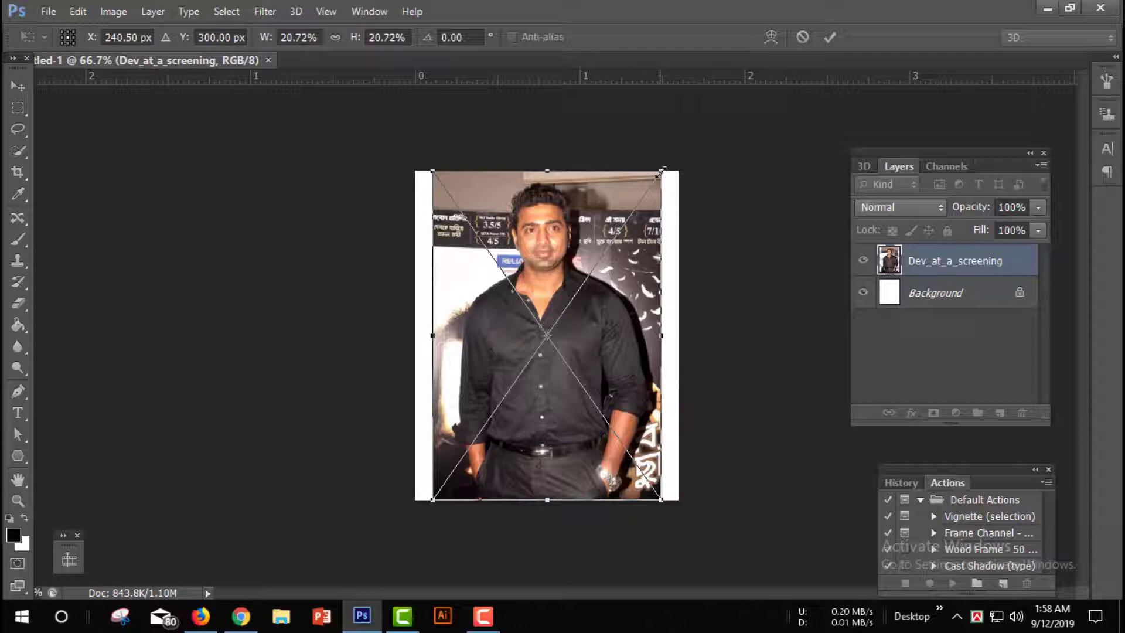
Enlarge the portrait to about 34.88%, position it to cover the canvas, and commit
drag(661, 171, 722, 85)
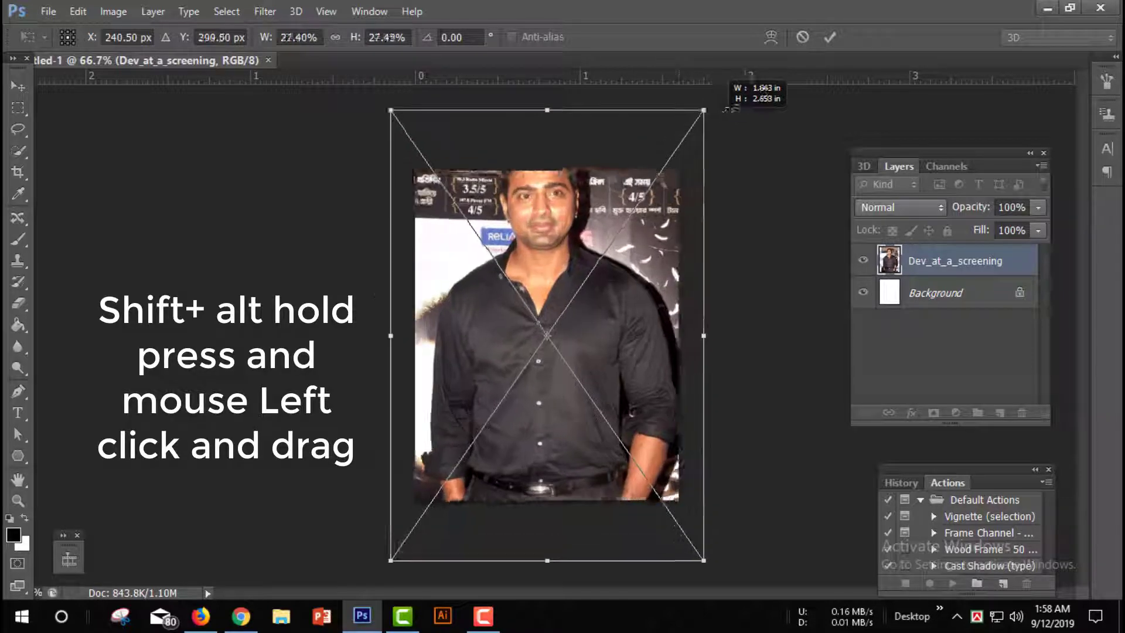
mouse_move(680, 253)
mouse_down()
mouse_move(544, 339)
mouse_move(667, 351)
mouse_move(673, 363)
mouse_up()
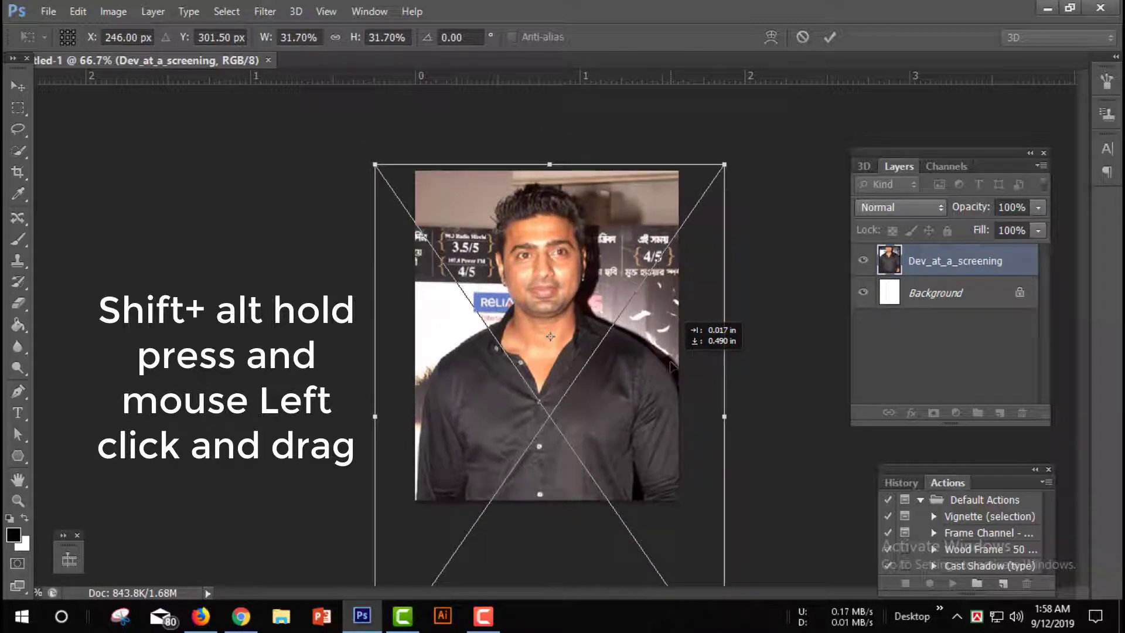
drag(673, 267, 622, 285)
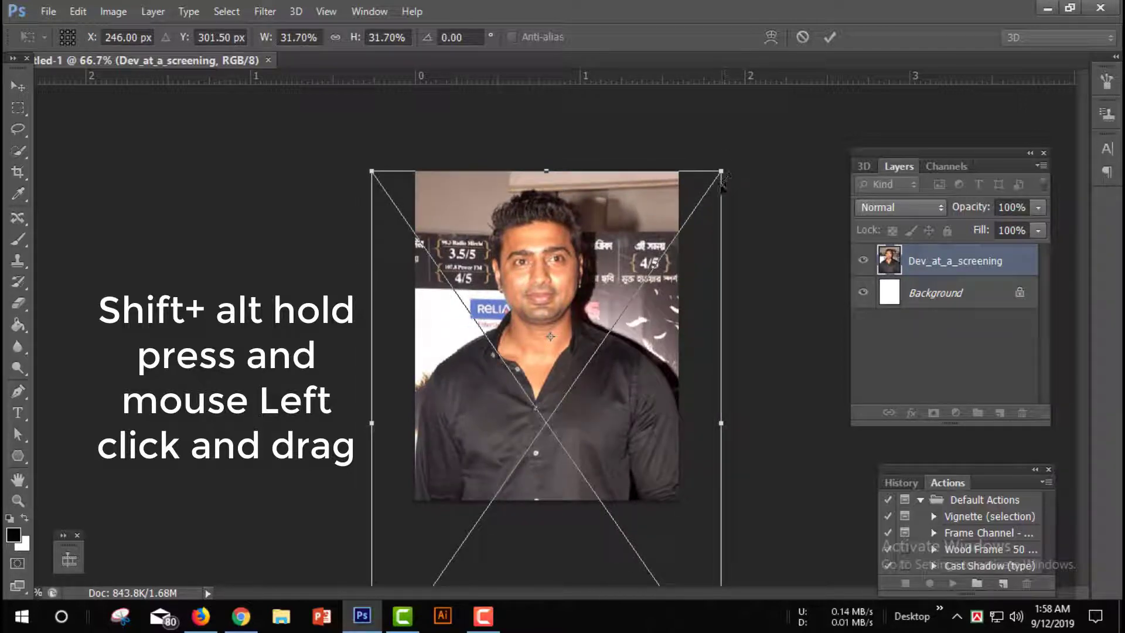
drag(720, 185, 733, 149)
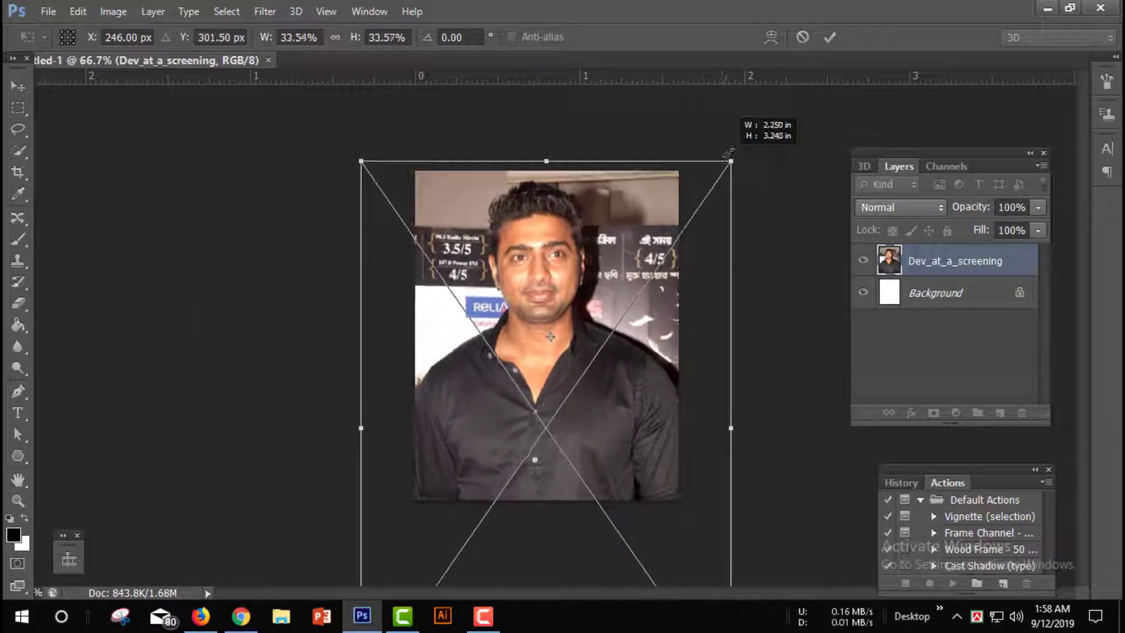
drag(648, 259, 651, 276)
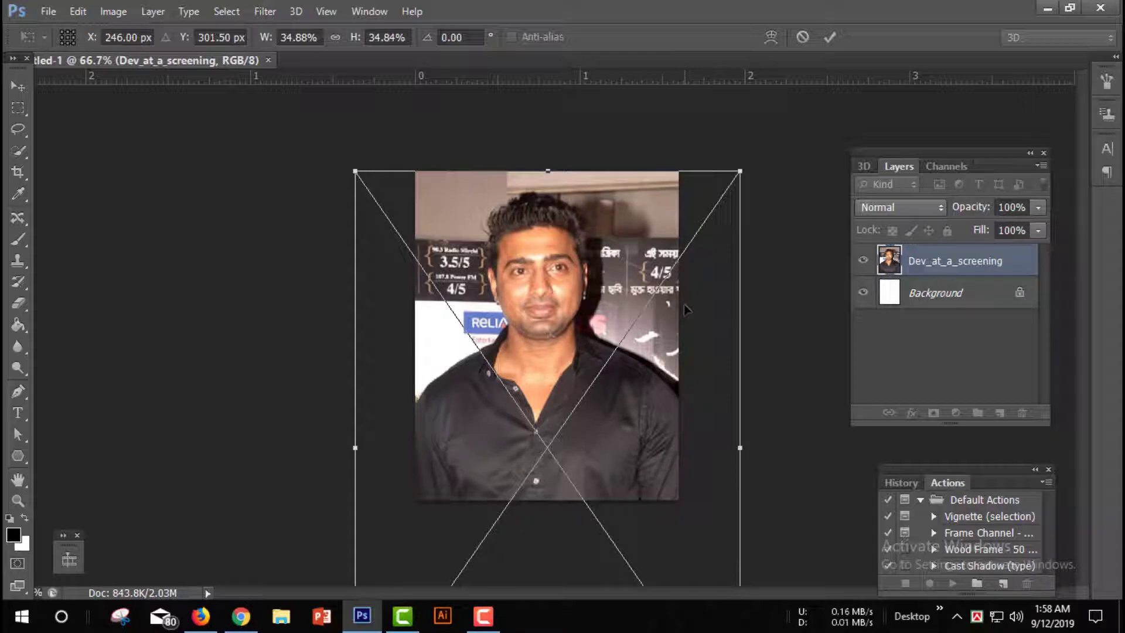
key(Return)
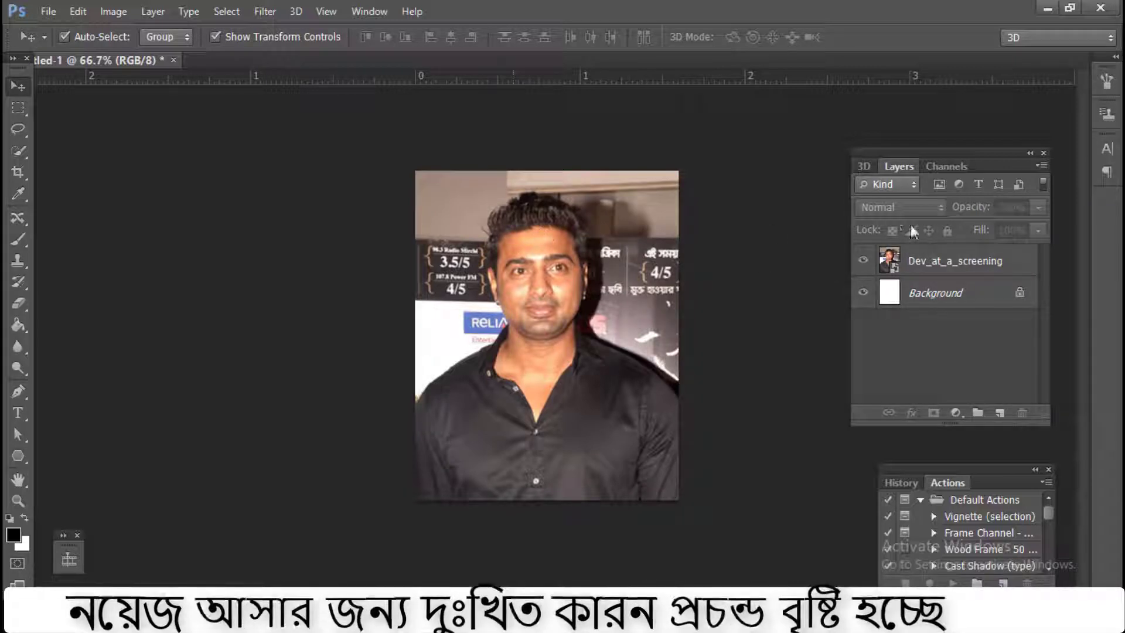
Rasterize the Dev_at_a_screening smart object by accepting the Eraser's rasterize prompt
click(915, 269)
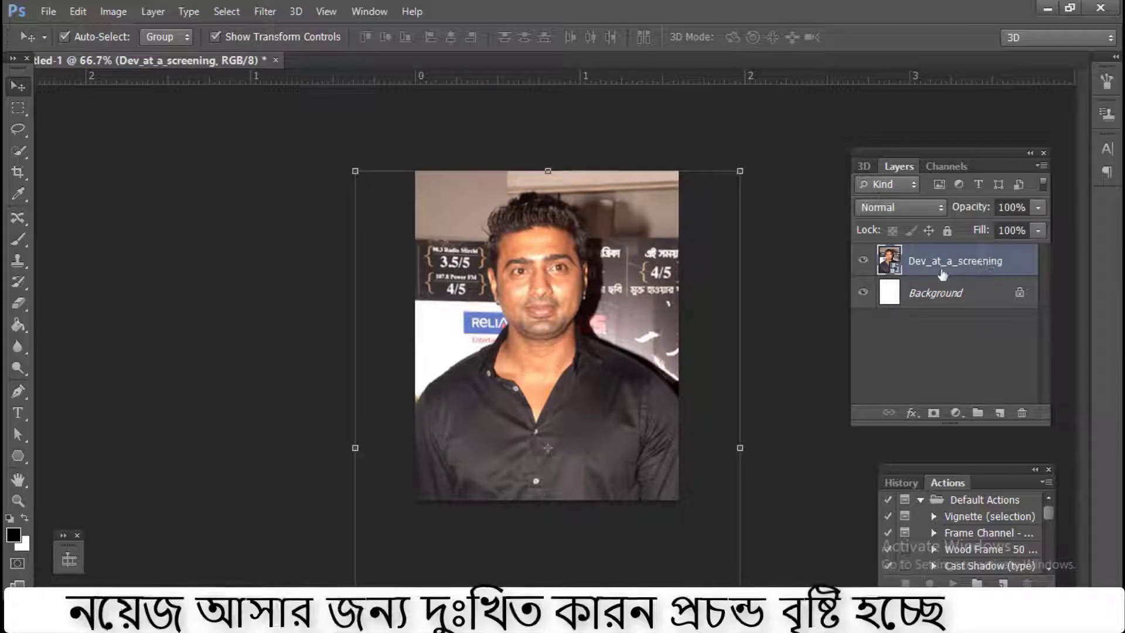
click(896, 328)
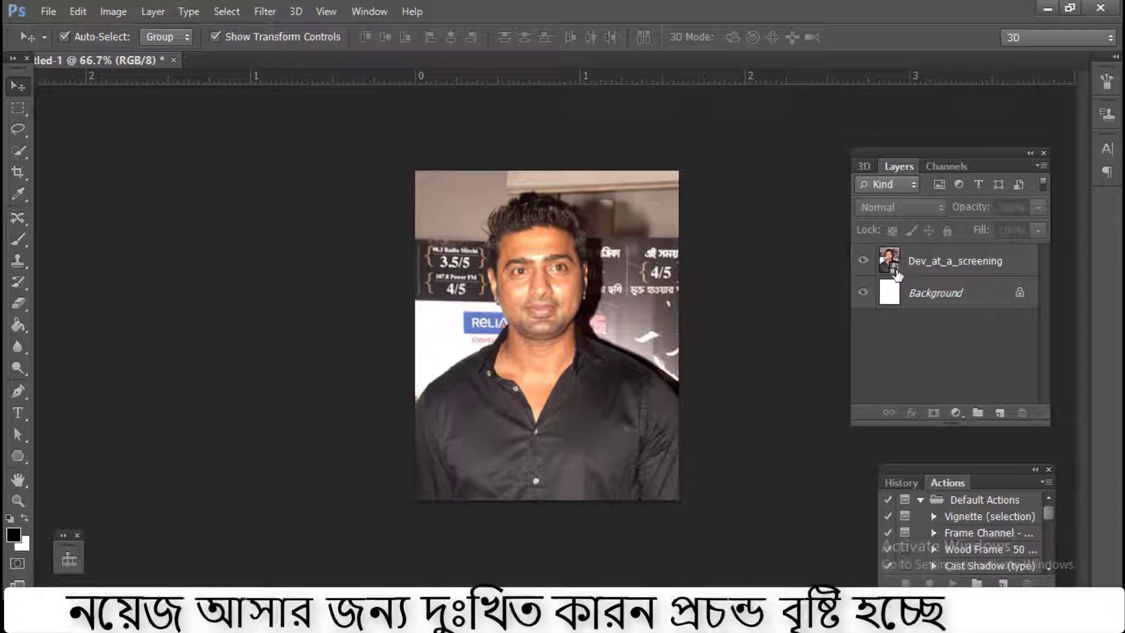
click(896, 274)
key(b)
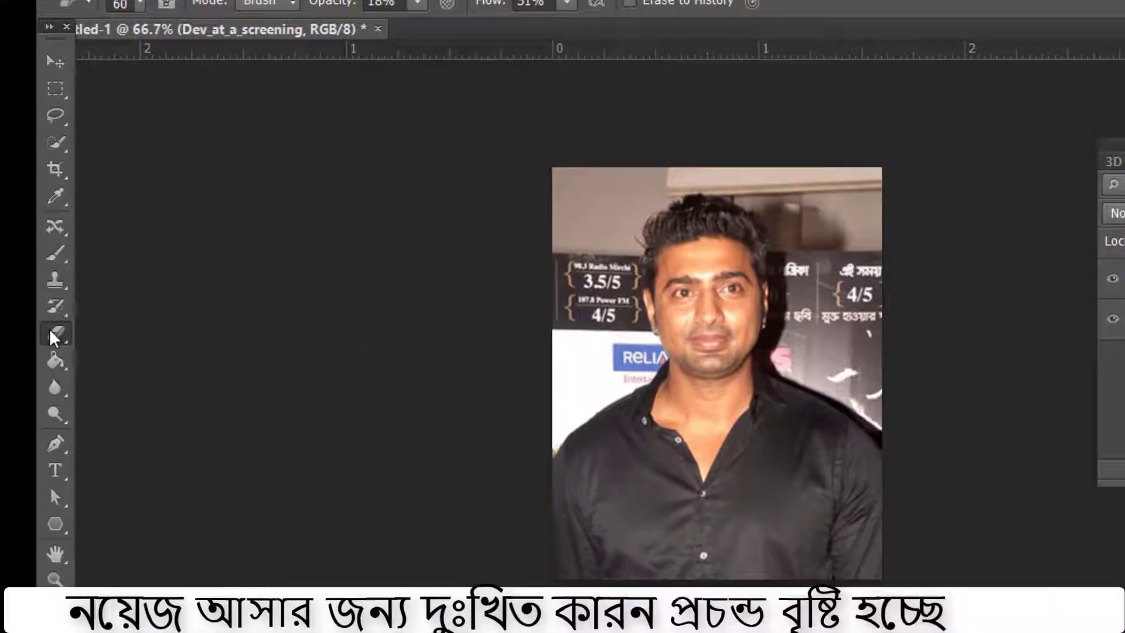
click(586, 206)
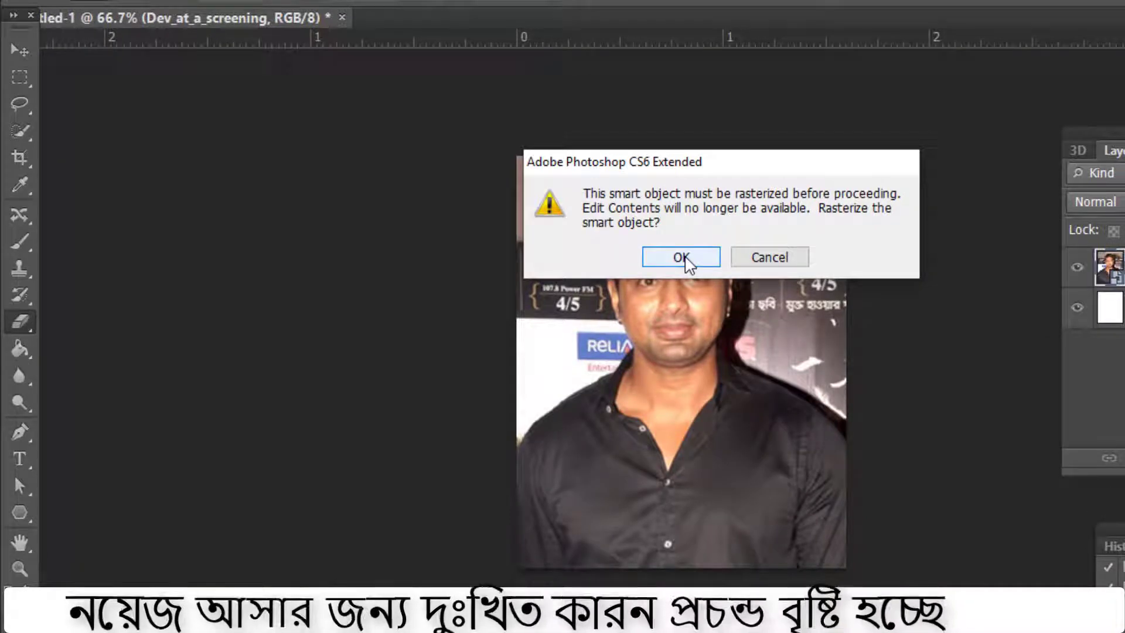
click(683, 258)
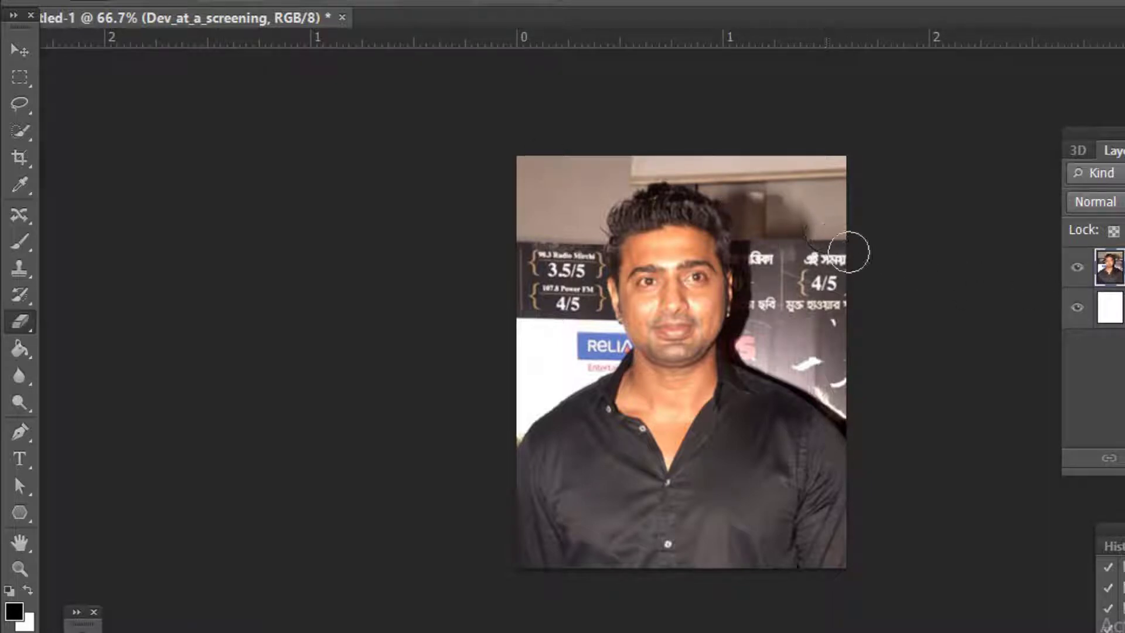
click(12, 53)
click(186, 126)
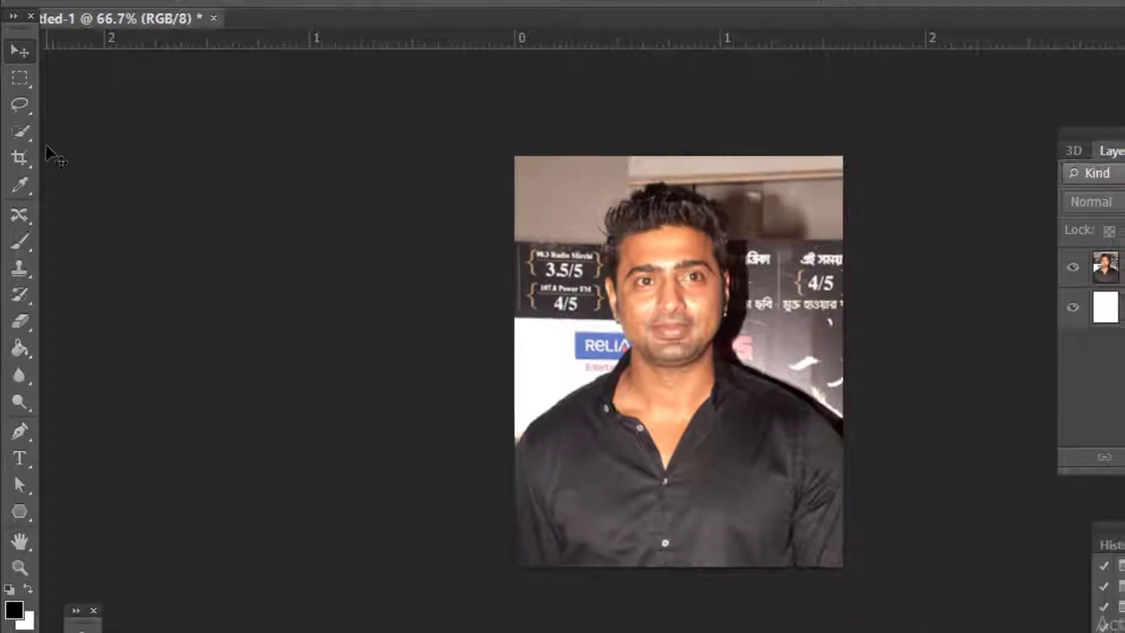
key(ctrl+plus)
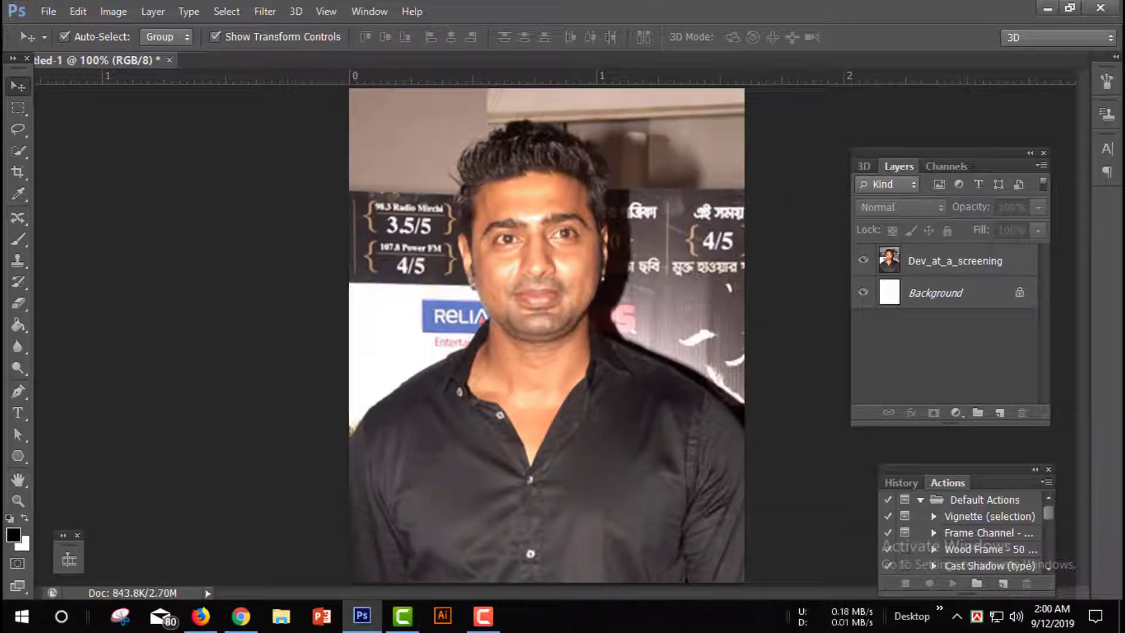
Choose the Quick Selection Tool and make the Dev_at_a_screening layer active
click(17, 149)
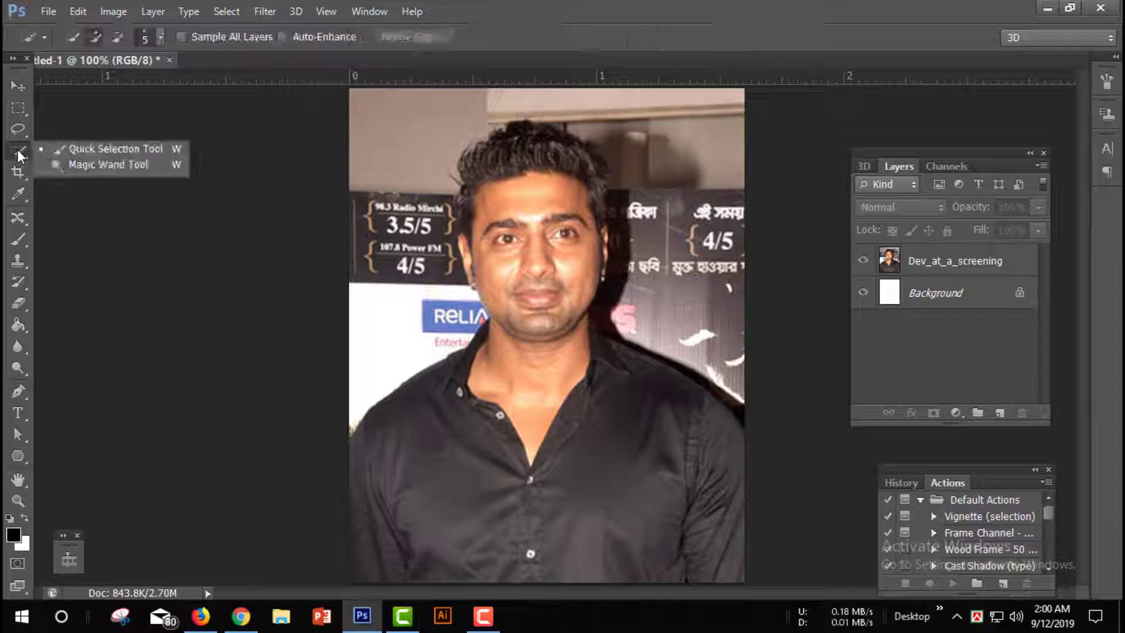
click(74, 149)
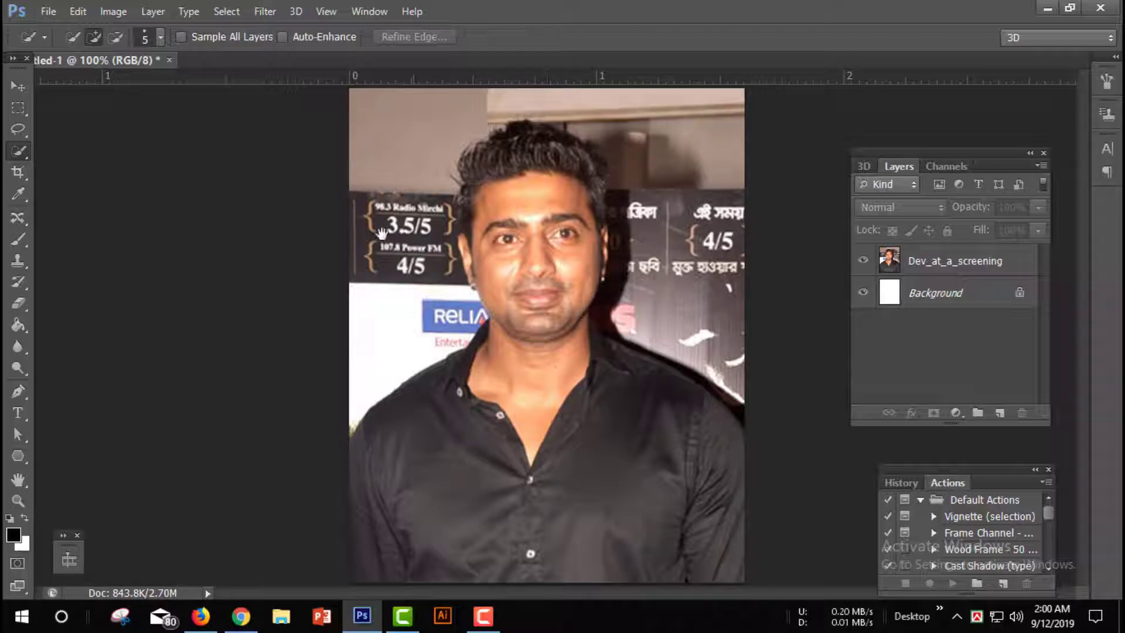
click(538, 273)
click(556, 243)
click(1020, 262)
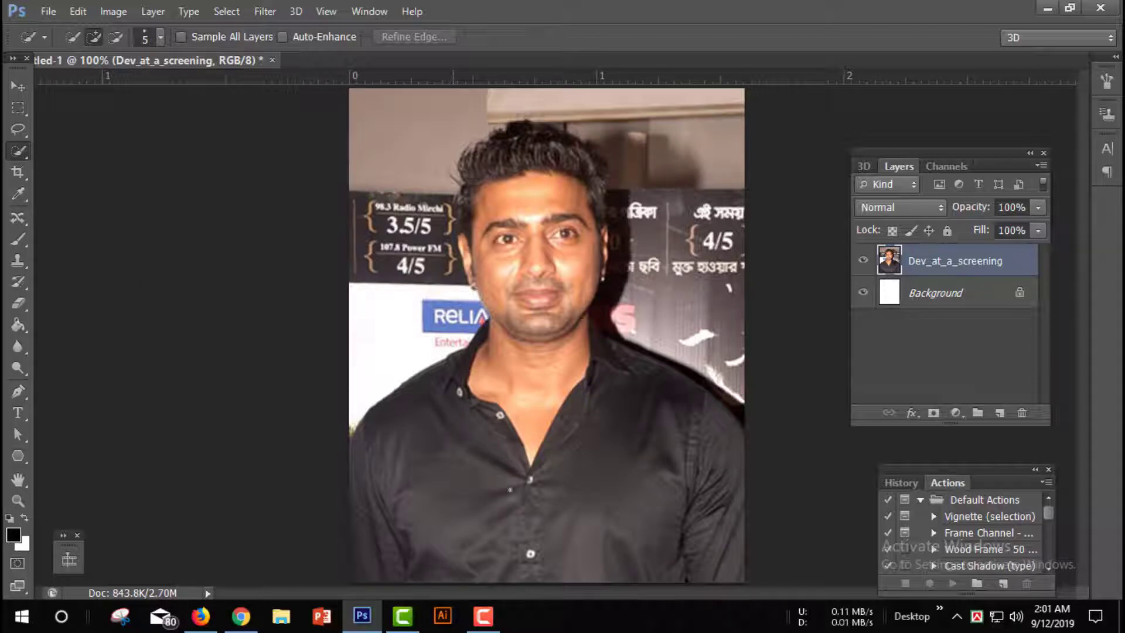
Brush a selection over the man's shirt, neck, face and up to his hairline
drag(453, 423, 531, 554)
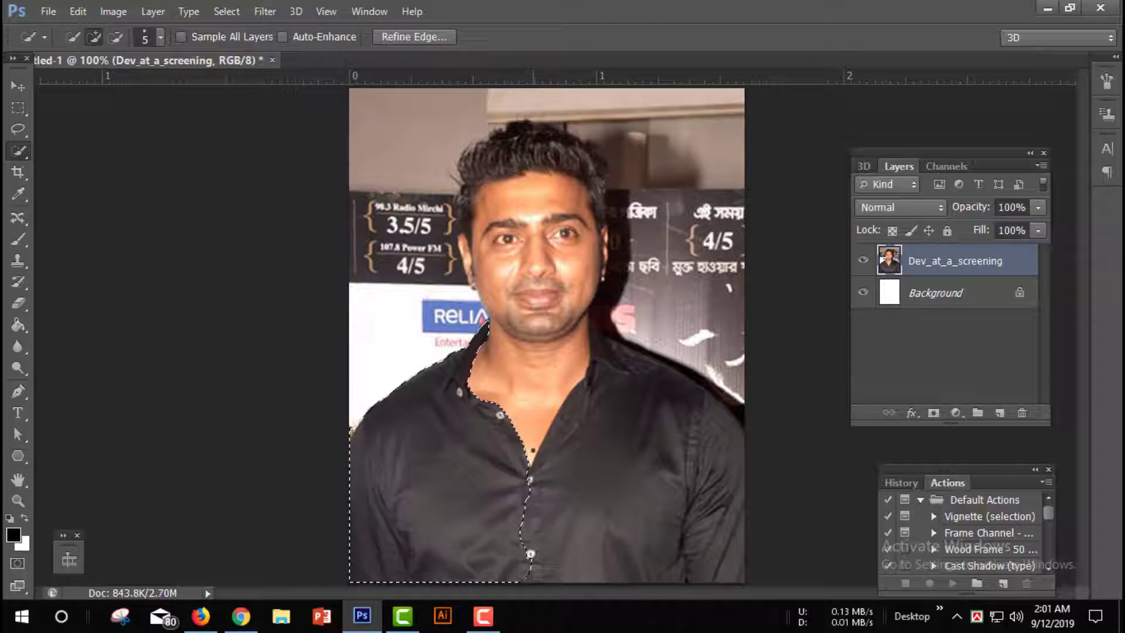
key(ctrl+plus)
key(bracketright)
key(bracketright)
key(bracketright)
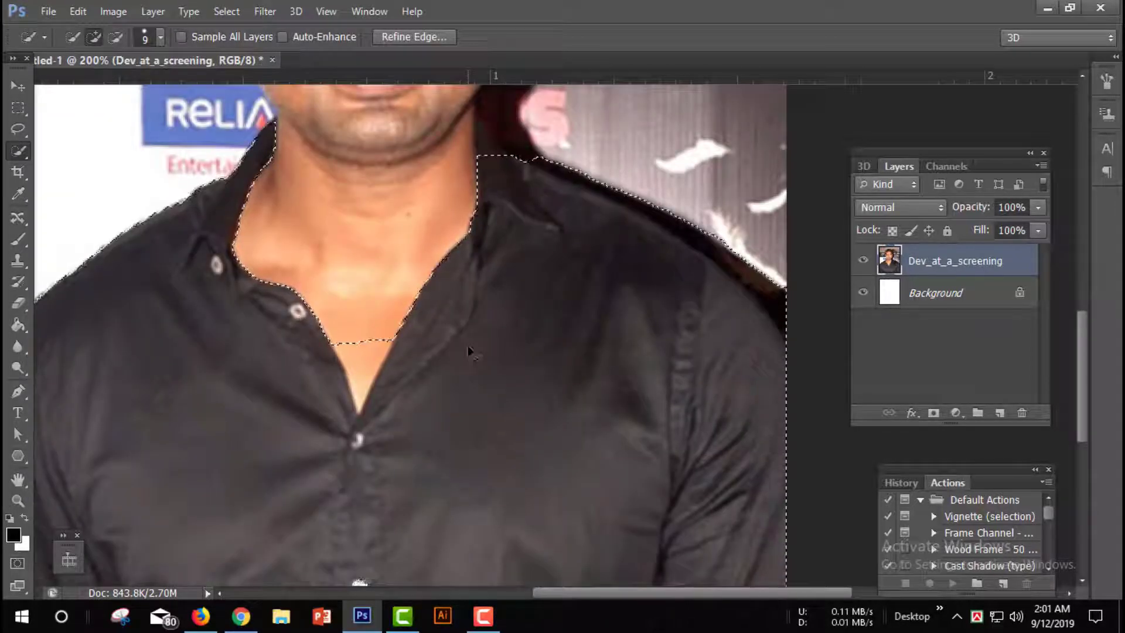
scroll(467, 352, up, 3)
key(ctrl+minus)
mouse_move(467, 351)
mouse_down()
mouse_move(531, 294)
mouse_move(529, 260)
mouse_up()
mouse_move(522, 206)
mouse_down()
mouse_move(536, 170)
mouse_move(483, 303)
mouse_up()
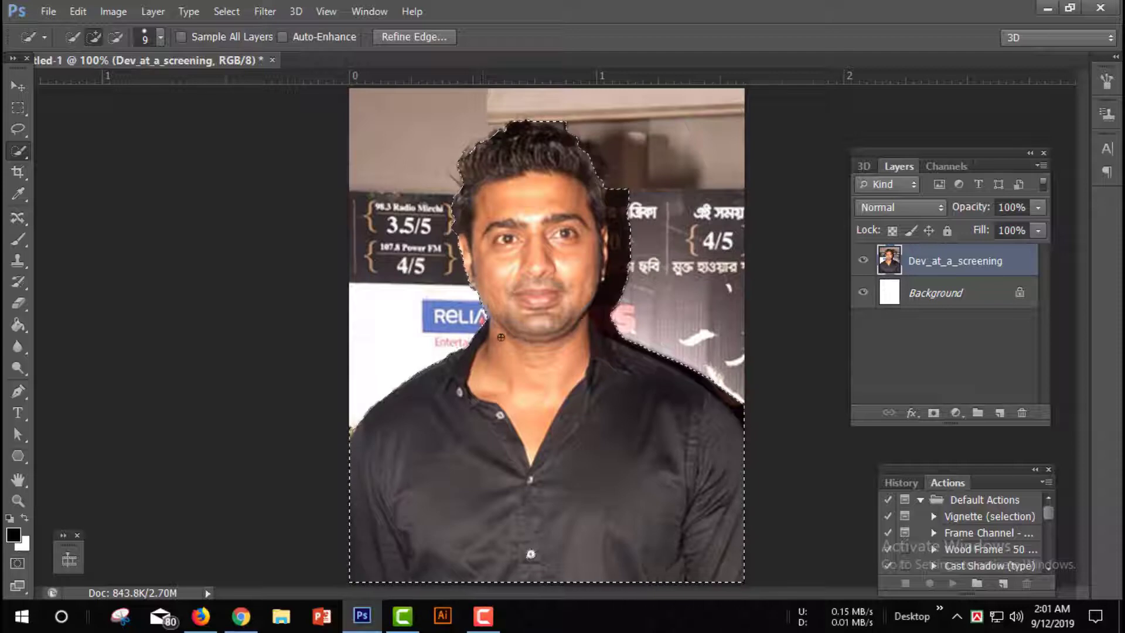
key(ctrl+plus)
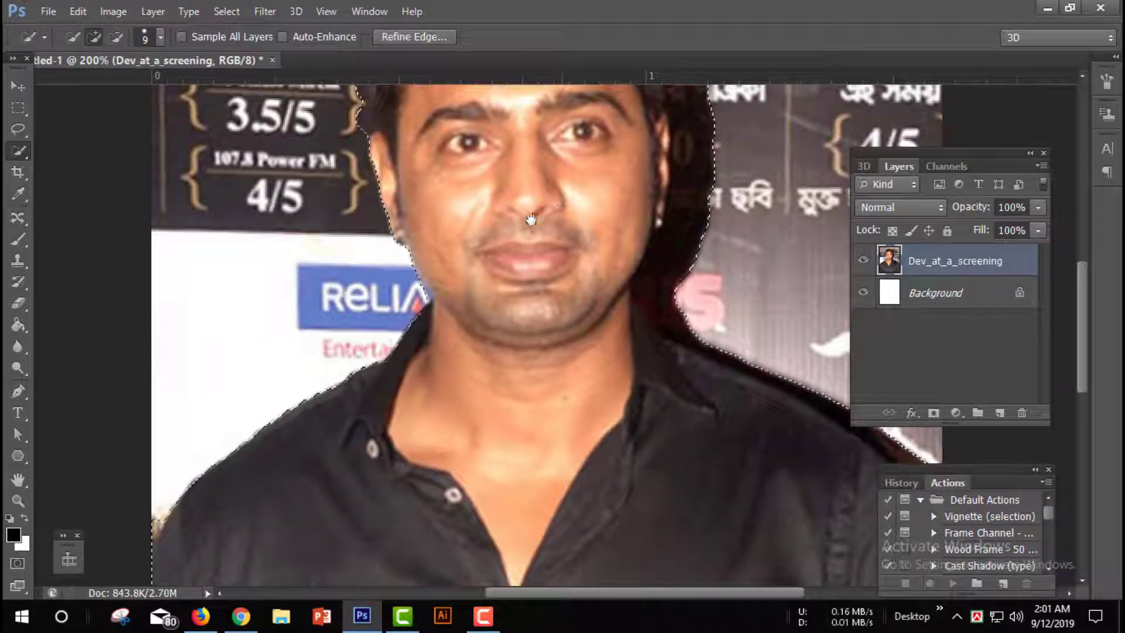
drag(570, 199, 400, 296)
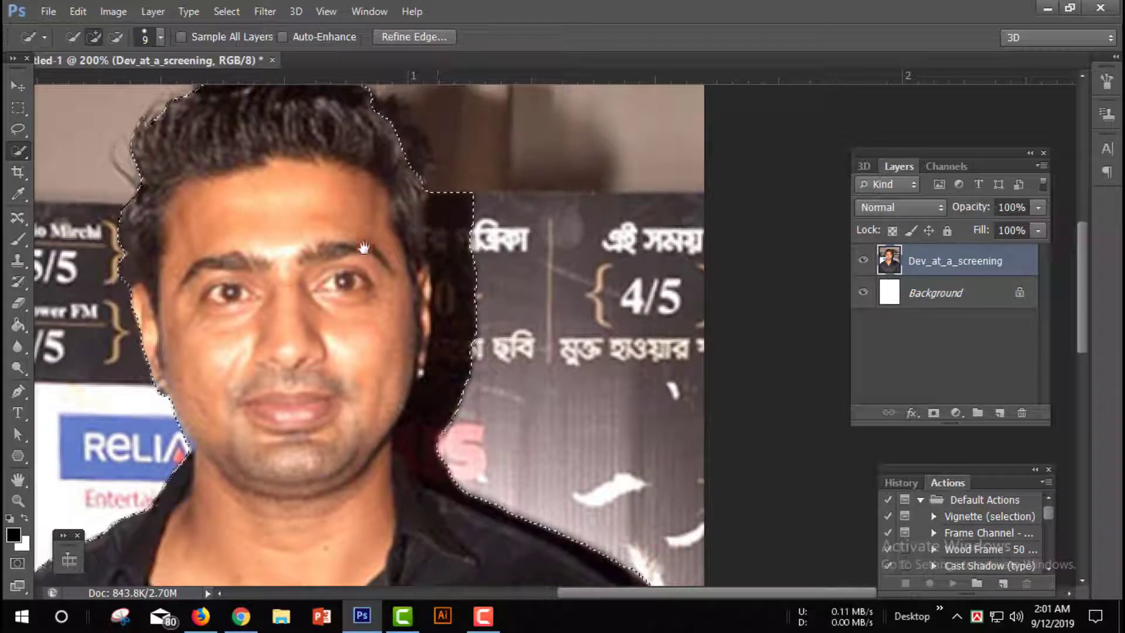
drag(437, 228, 442, 305)
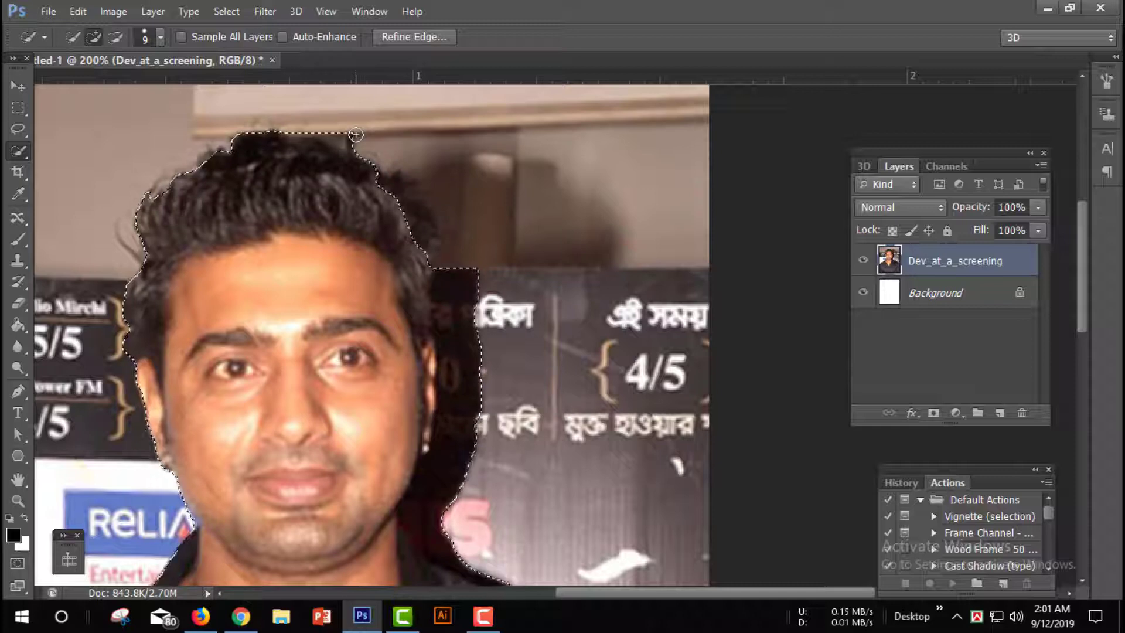
Subtract the background above and beside the hair from the selection
key(alt)
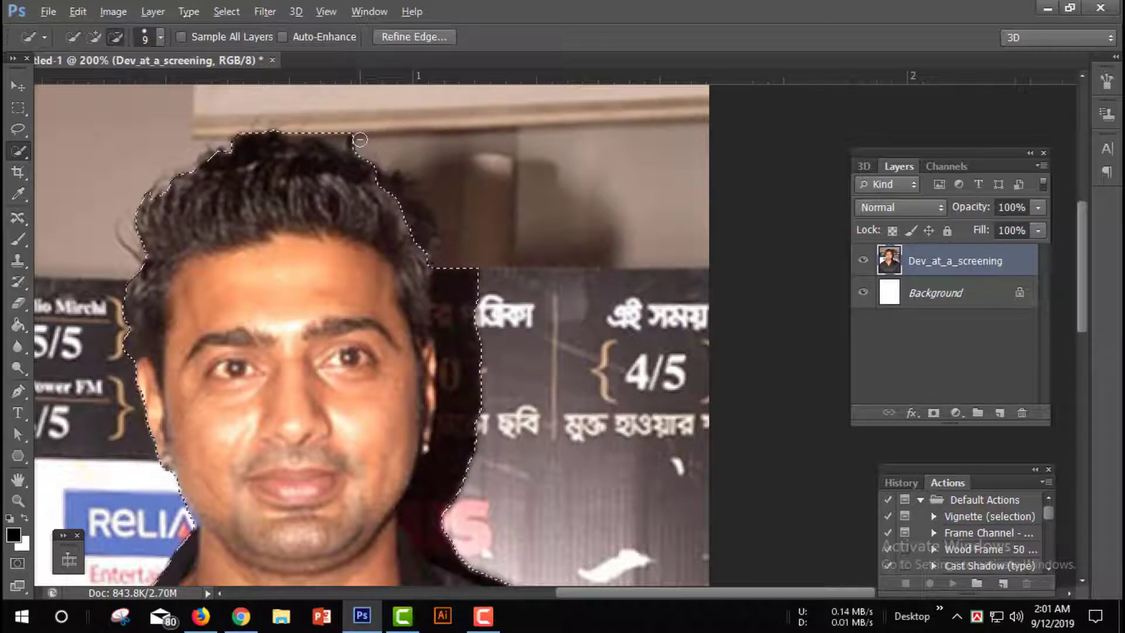
drag(349, 139, 326, 151)
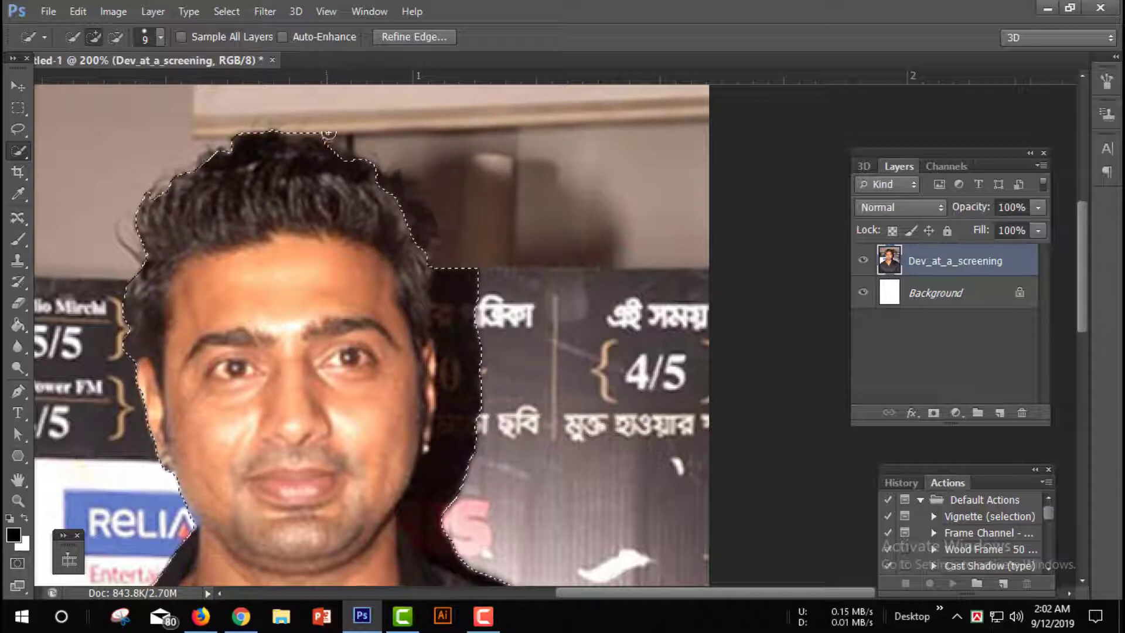
key(alt)
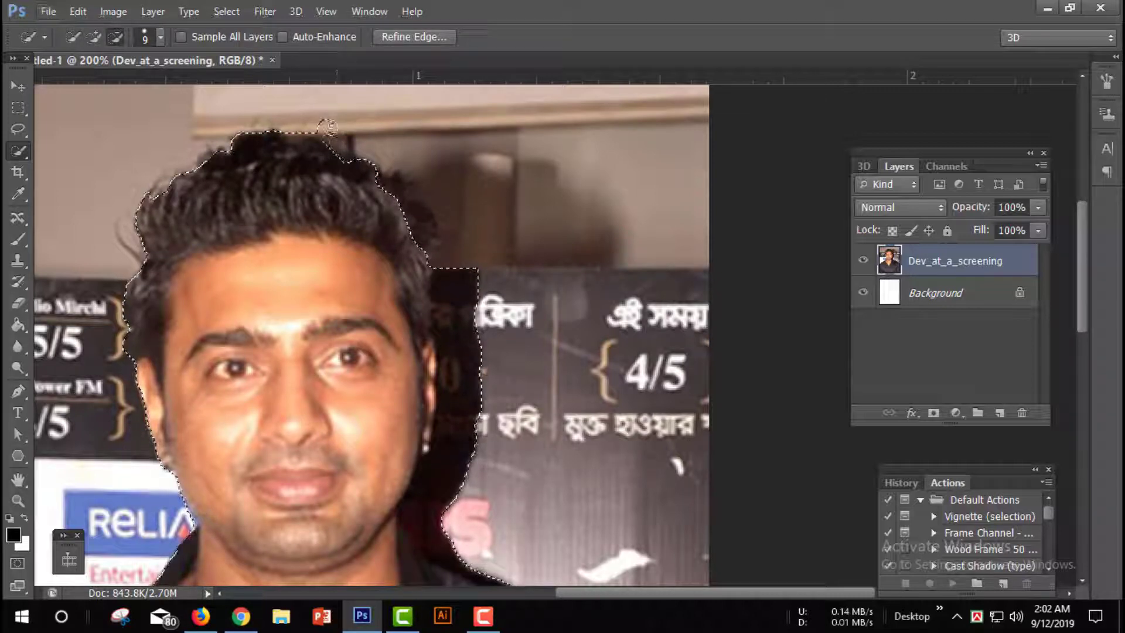
drag(317, 122, 338, 164)
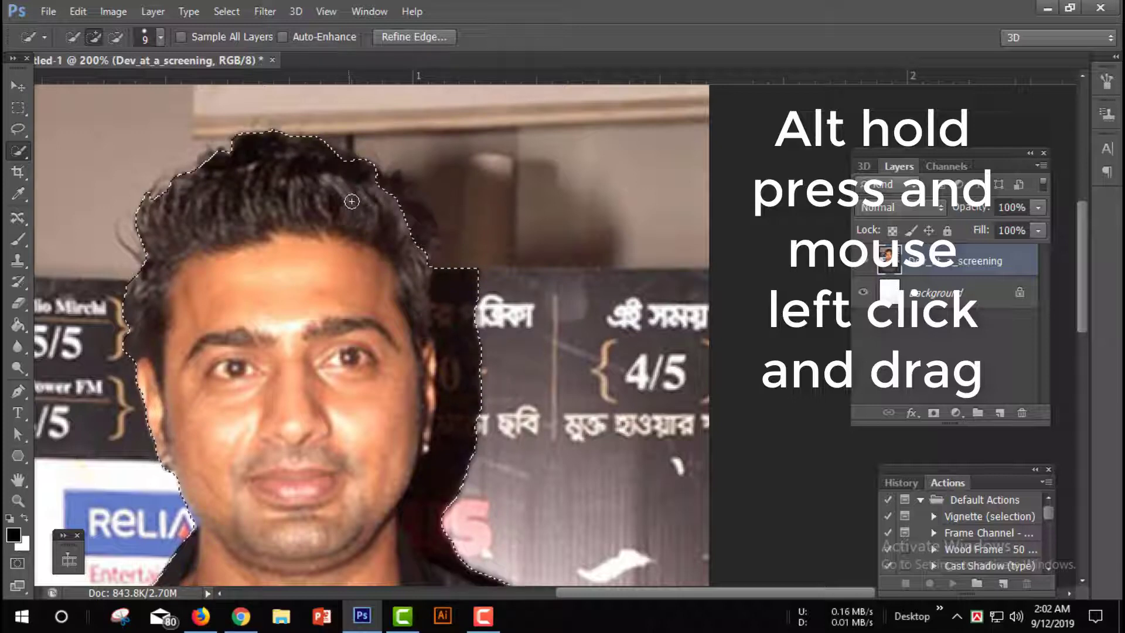
mouse_move(369, 301)
mouse_down()
mouse_move(304, 221)
mouse_move(298, 194)
mouse_up()
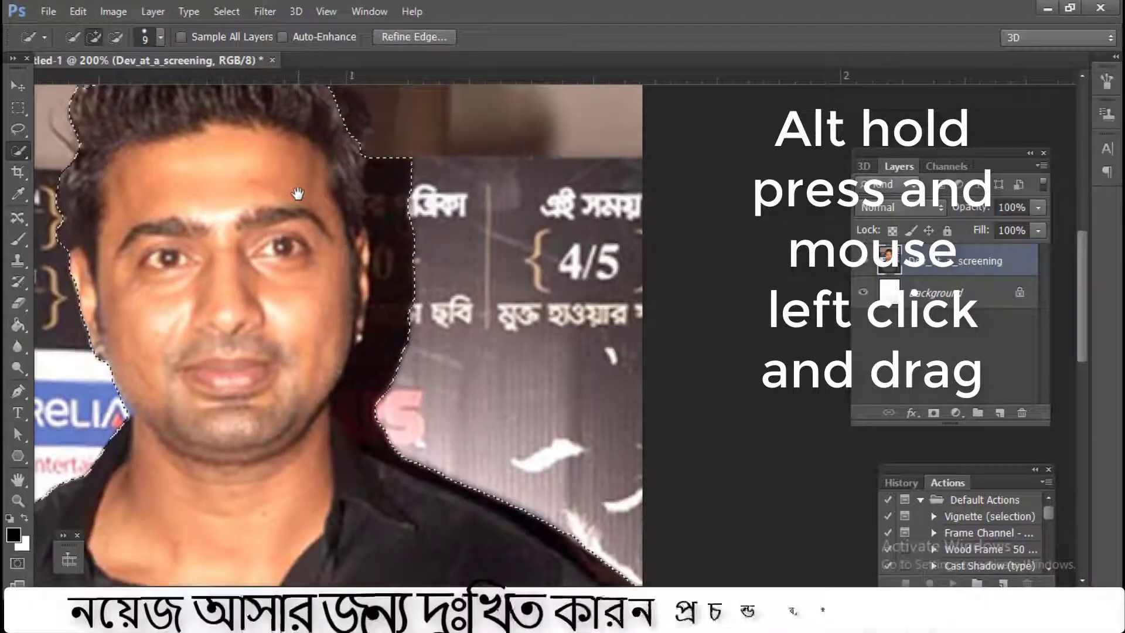
key(alt)
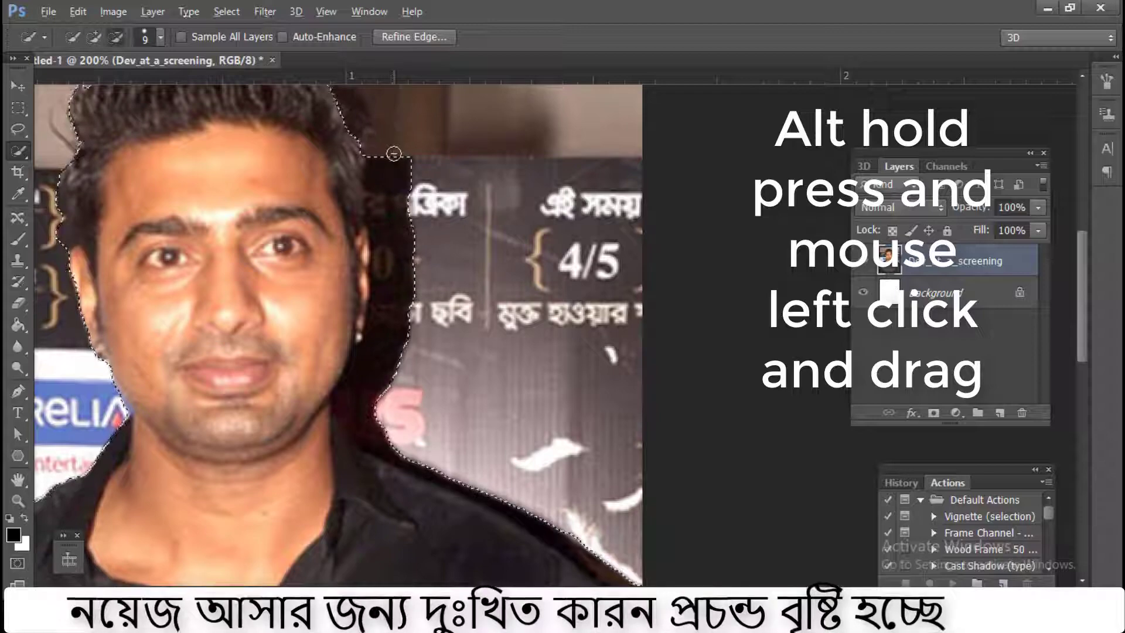
drag(394, 154, 402, 202)
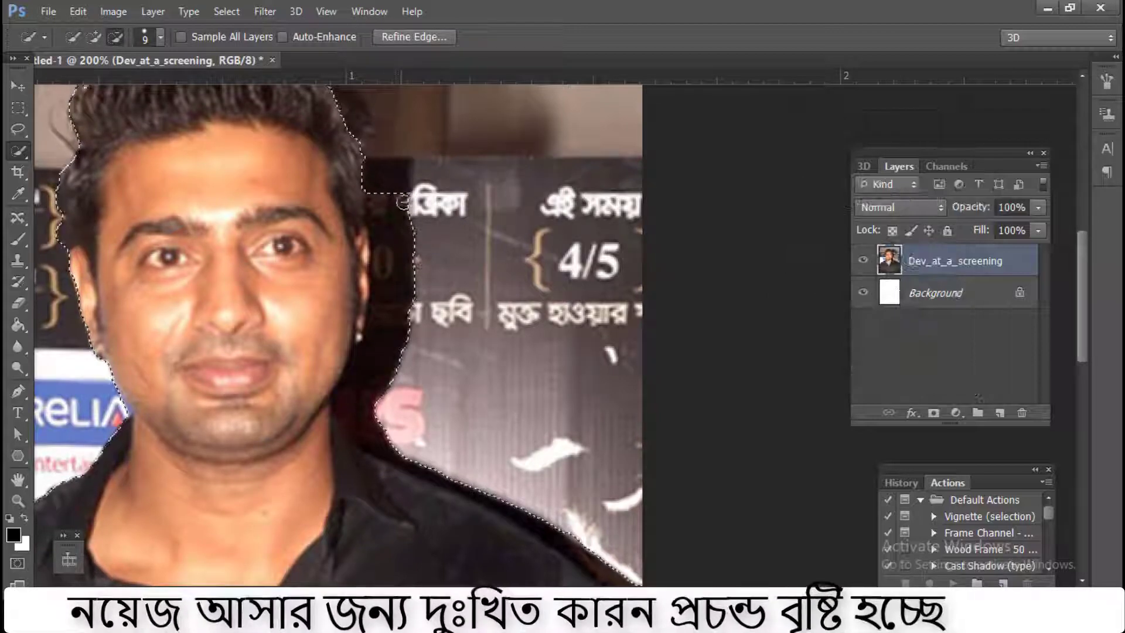
Remove the background along the man's neck and shoulder from the selection
drag(435, 353, 400, 172)
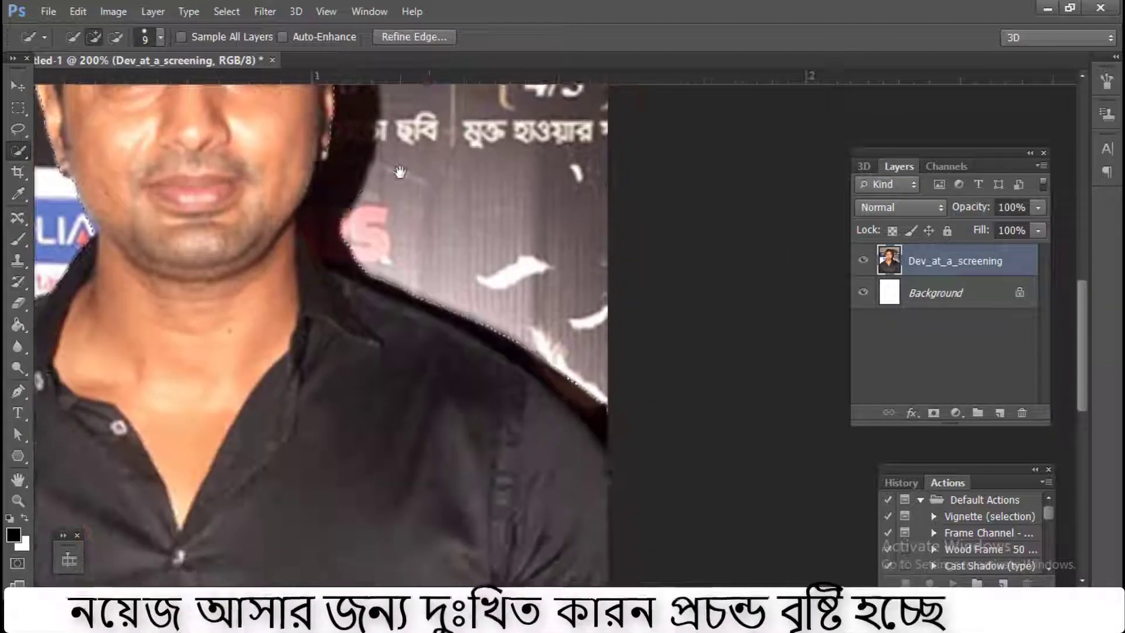
key(alt)
mouse_move(369, 220)
mouse_down()
mouse_move(355, 208)
mouse_move(330, 226)
mouse_move(309, 277)
mouse_up()
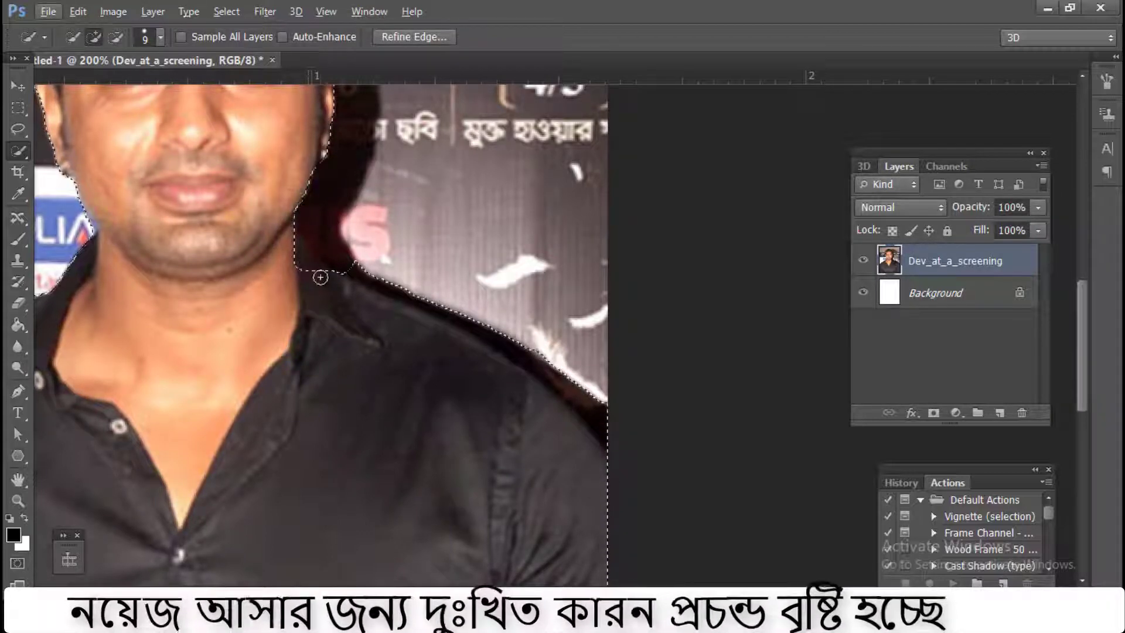
key(alt)
mouse_move(321, 277)
mouse_down()
mouse_move(329, 284)
mouse_move(315, 288)
mouse_move(302, 258)
mouse_move(363, 285)
mouse_up()
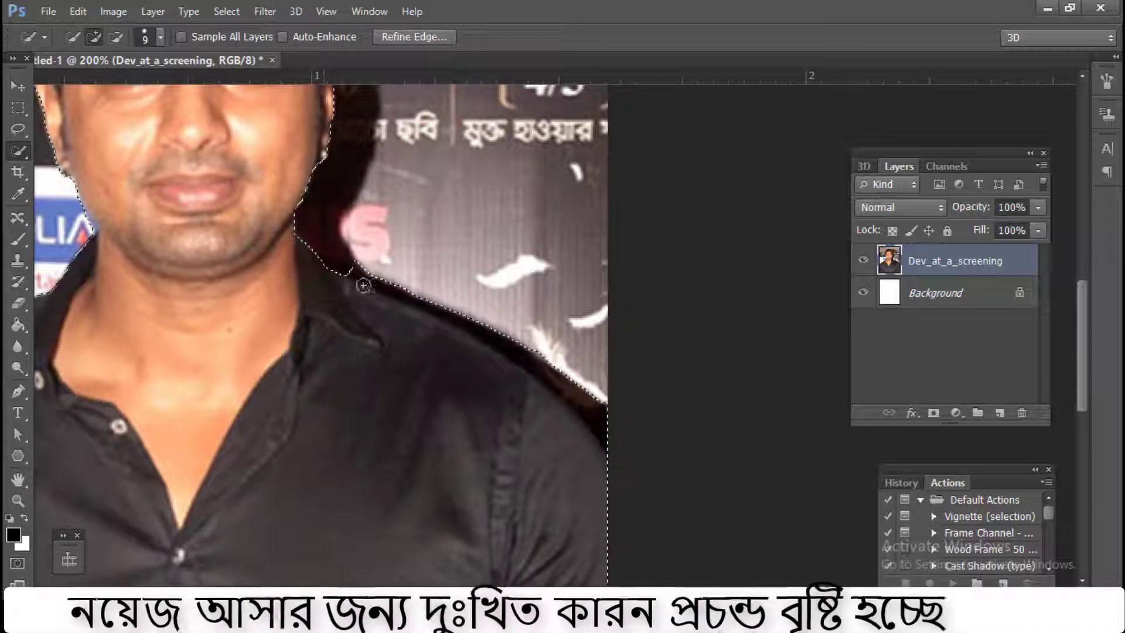
drag(395, 292, 359, 239)
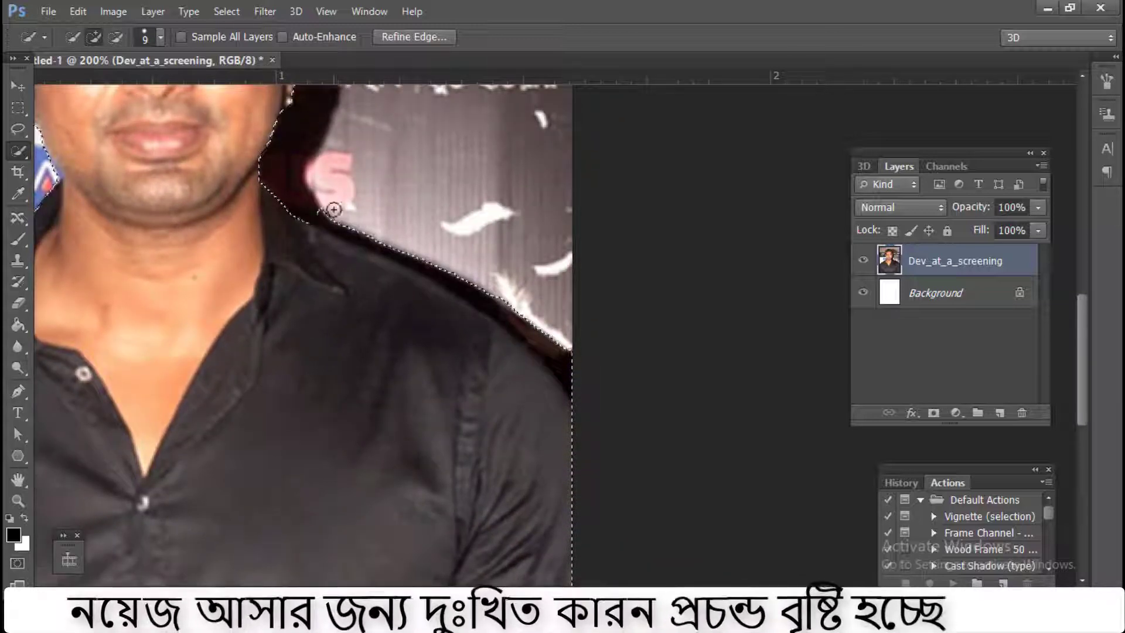
alt+drag(333, 210, 400, 240)
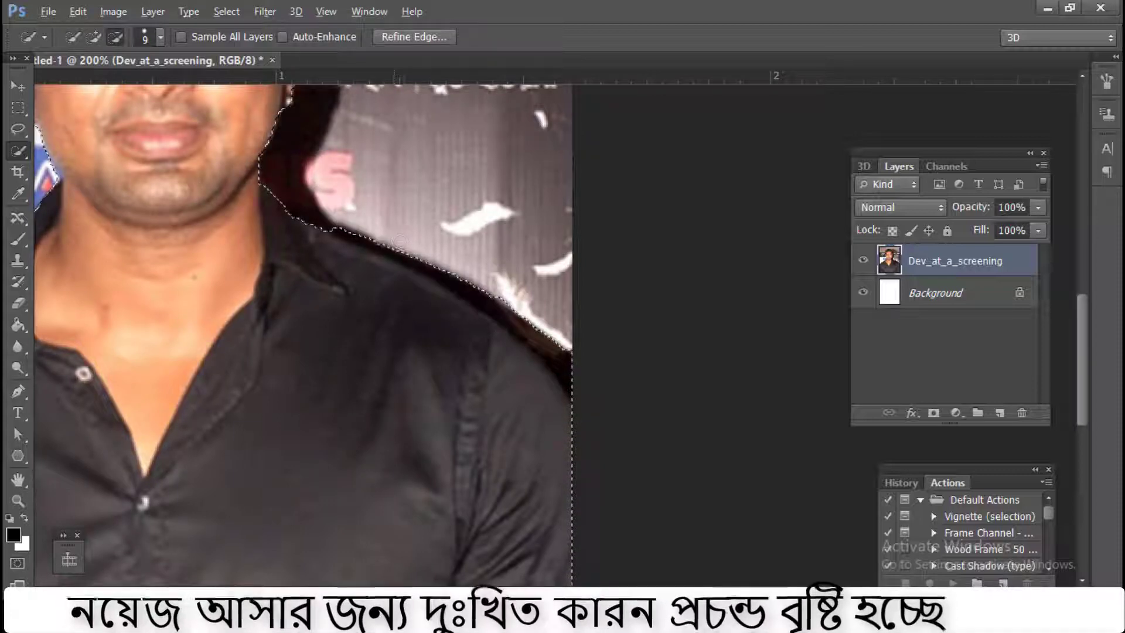
alt+drag(400, 240, 475, 284)
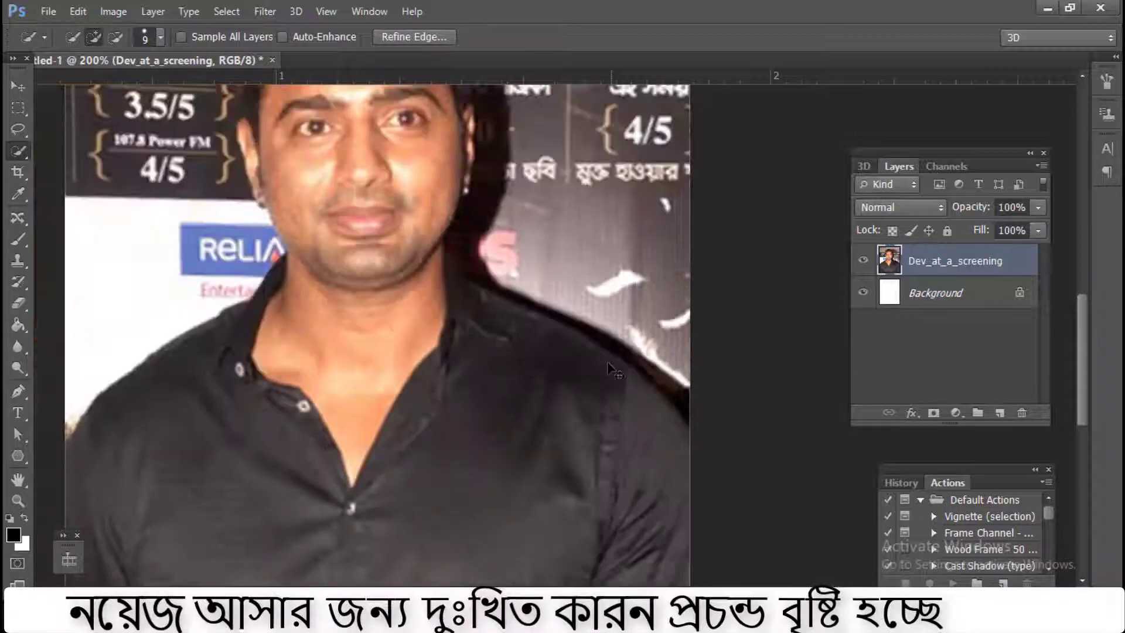
key(ctrl+minus)
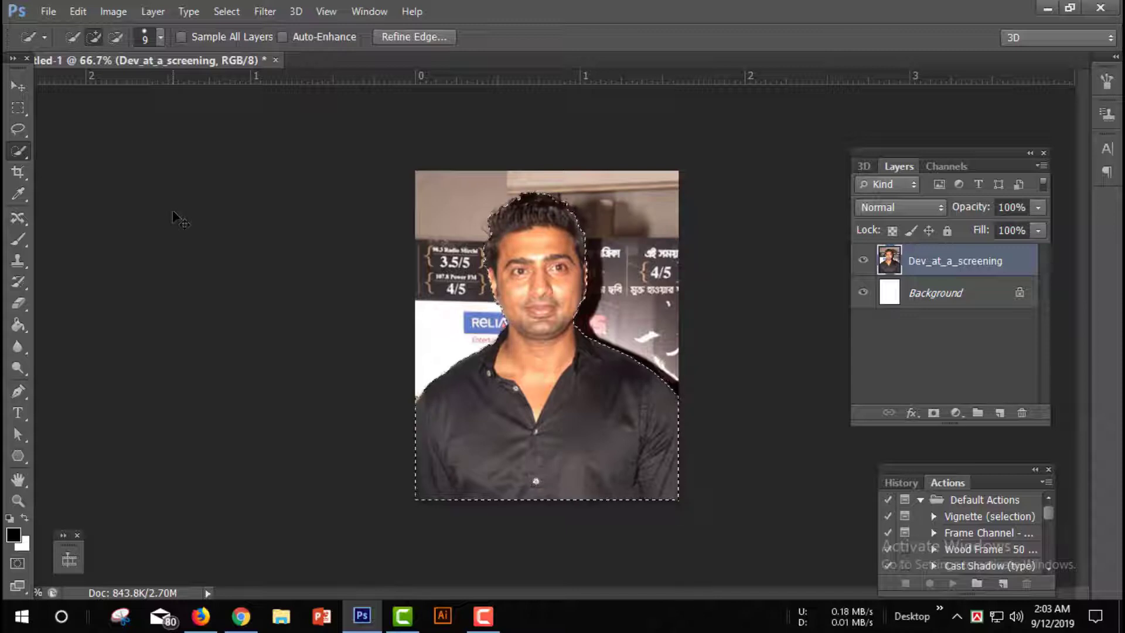
Invert the selection to the background and set the foreground colour to blue #3142a8
key(ctrl+shift+i)
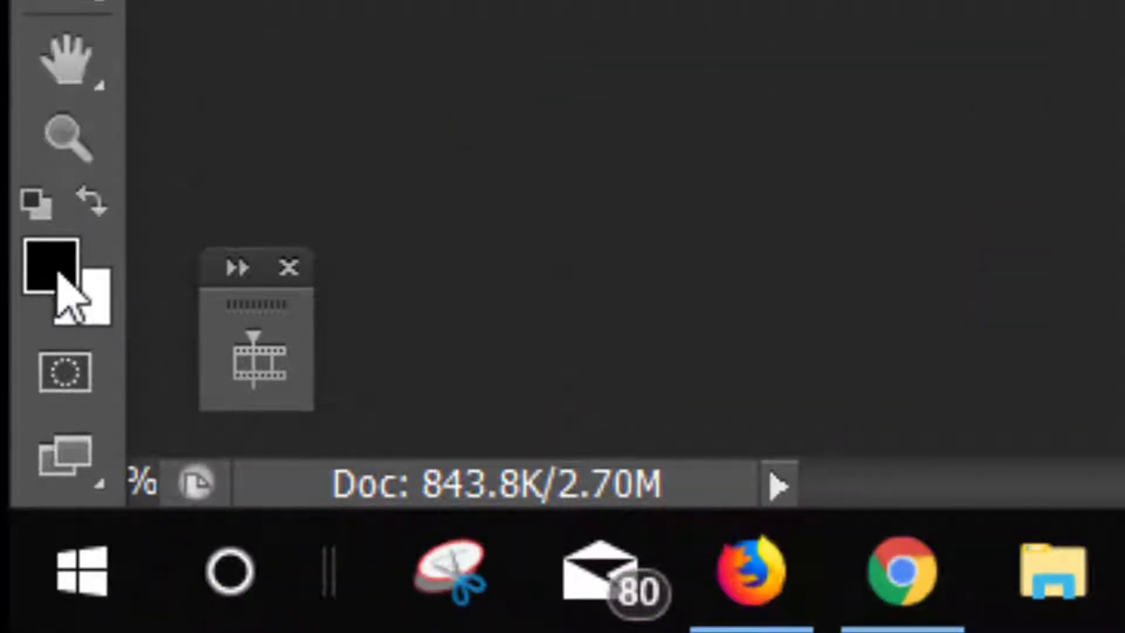
click(54, 273)
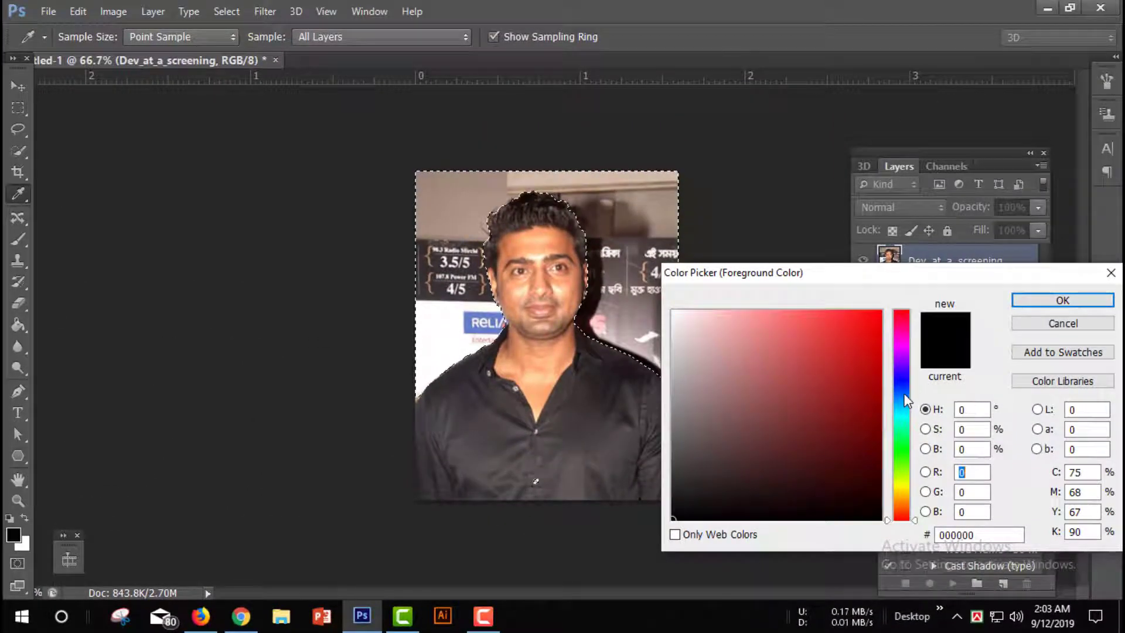
click(903, 393)
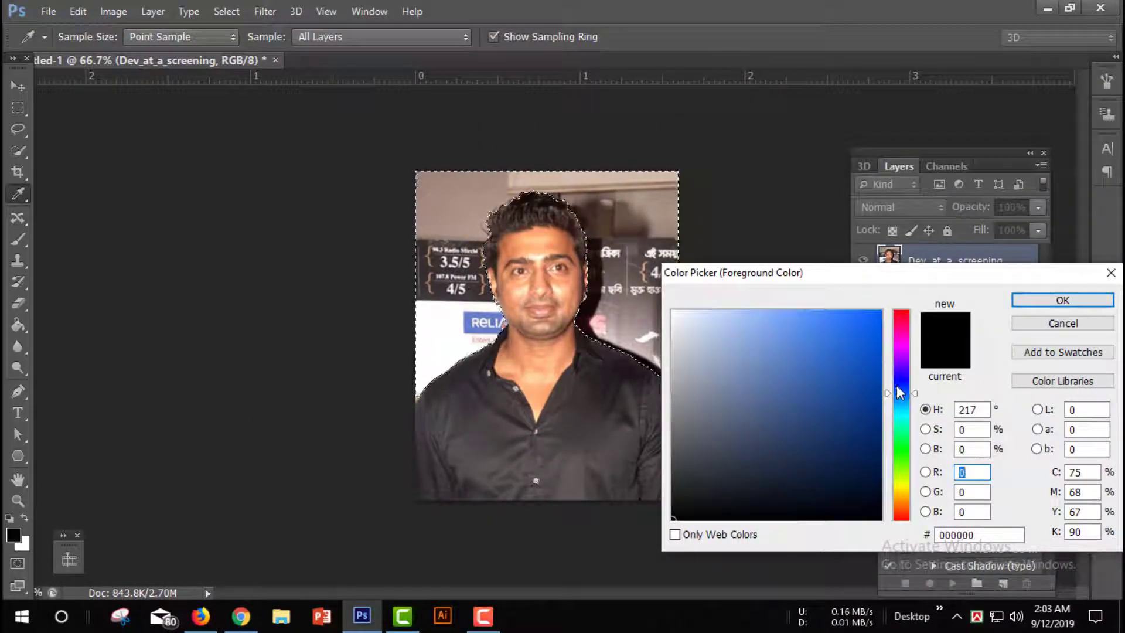
drag(901, 393, 901, 385)
click(814, 355)
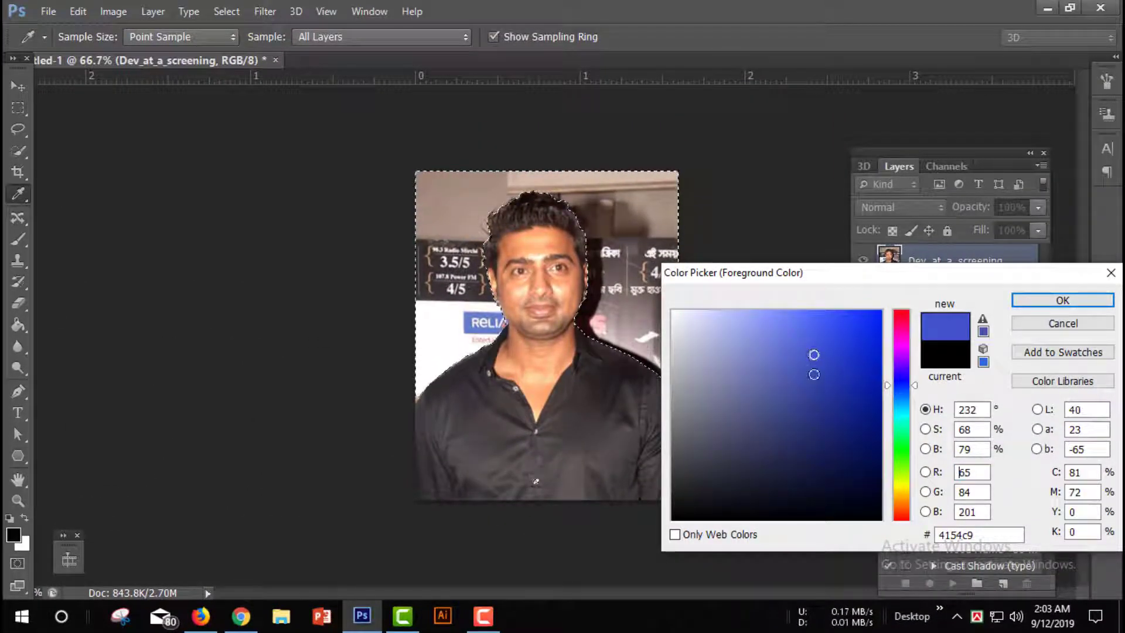
drag(813, 374, 821, 382)
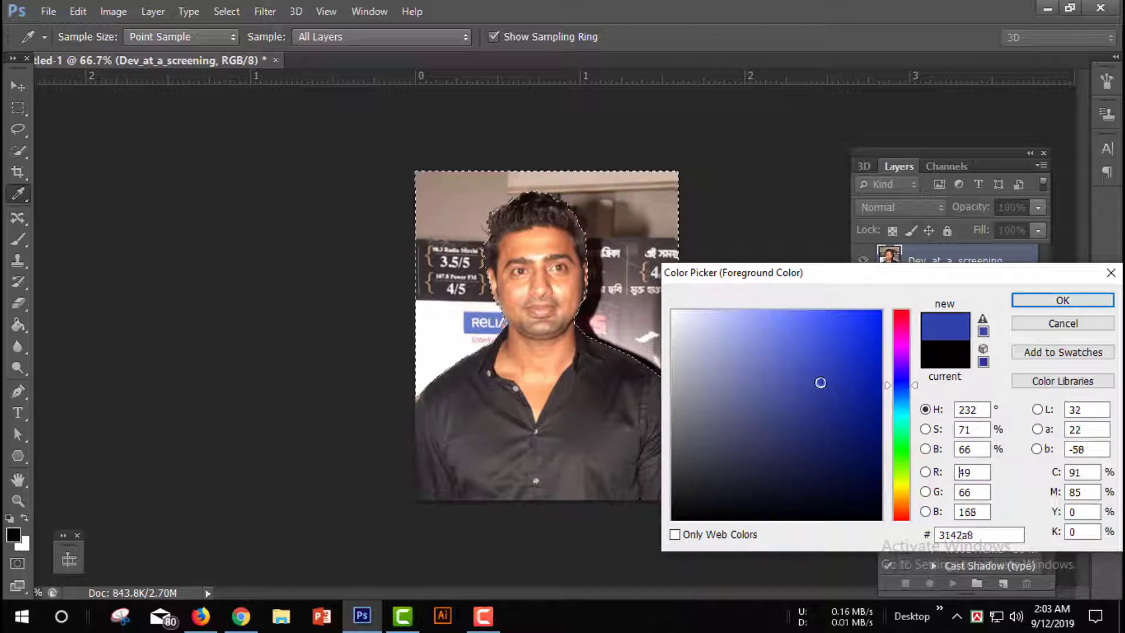
click(1081, 303)
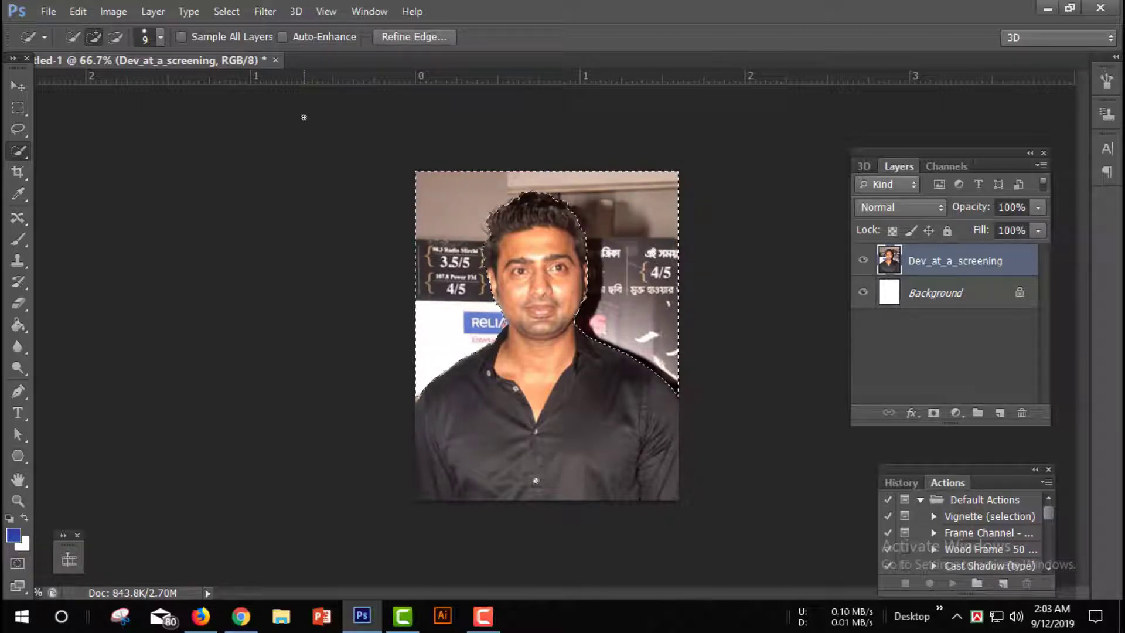
Fill the background with the blue, deselect, and zoom to 200% to inspect the edges
key(alt+BackSpace)
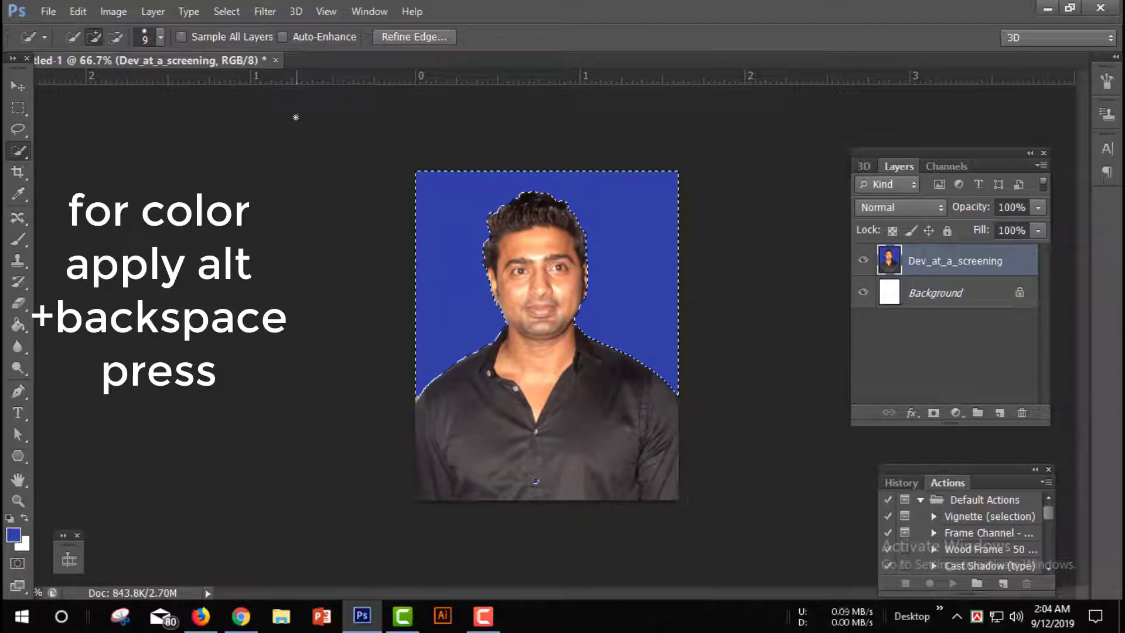
click(18, 88)
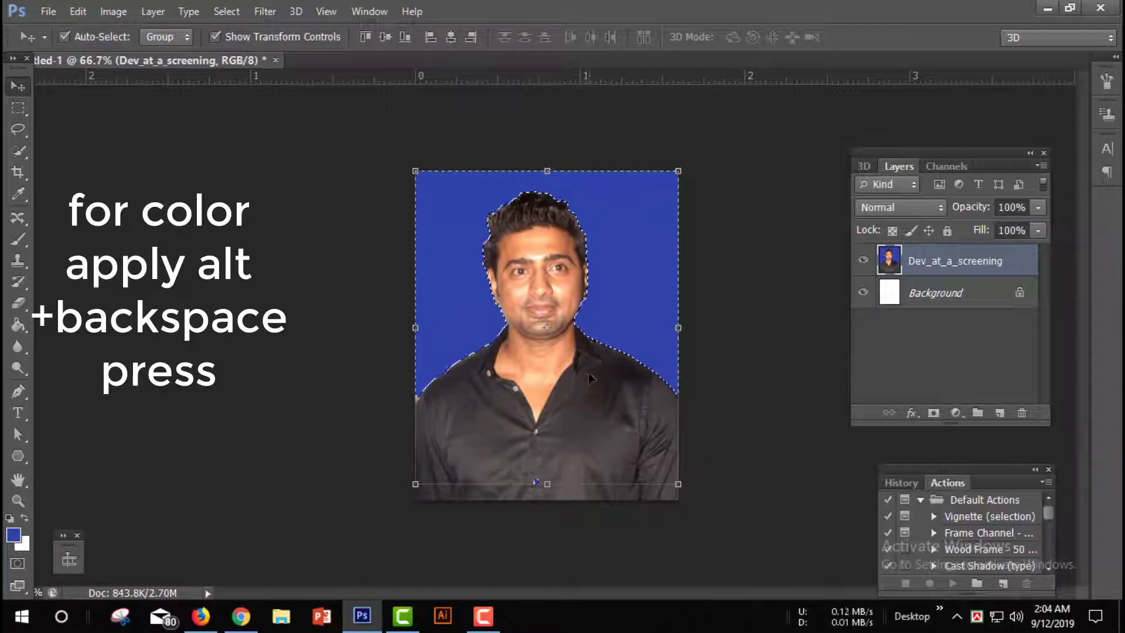
key(ctrl+d)
click(310, 343)
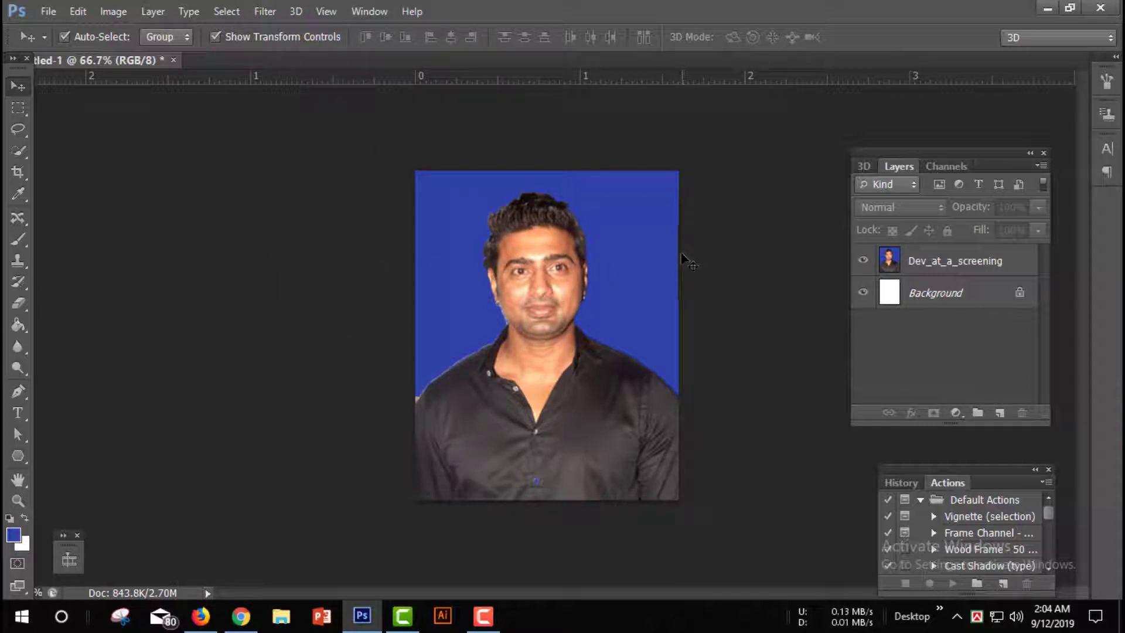
key(ctrl+plus)
key(ctrl+plus)
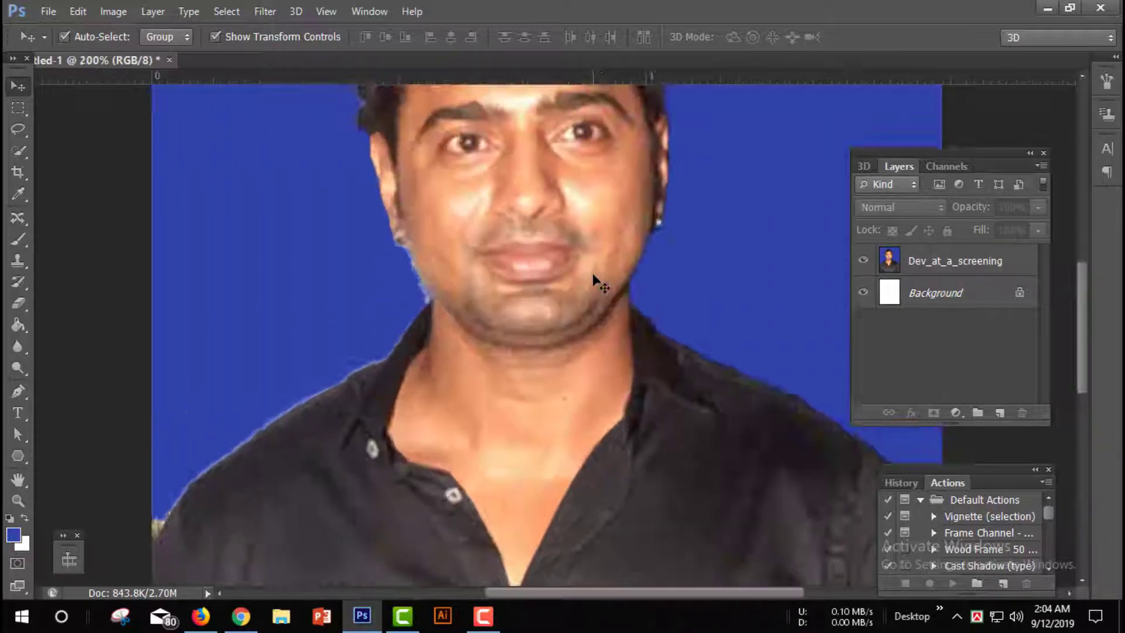
drag(434, 319, 520, 237)
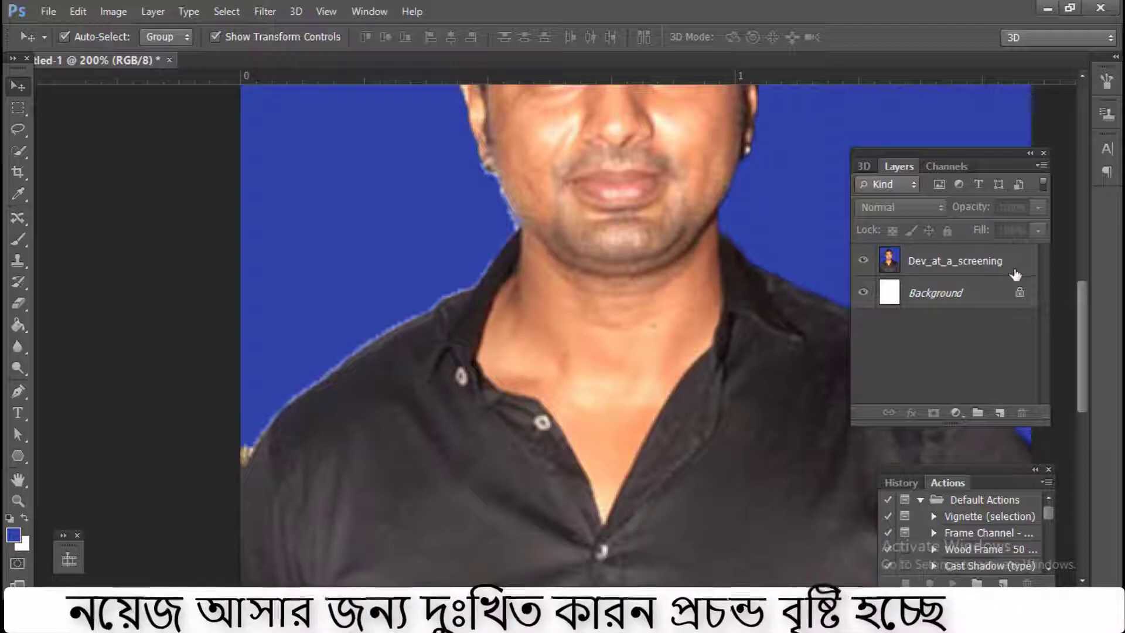
click(1016, 274)
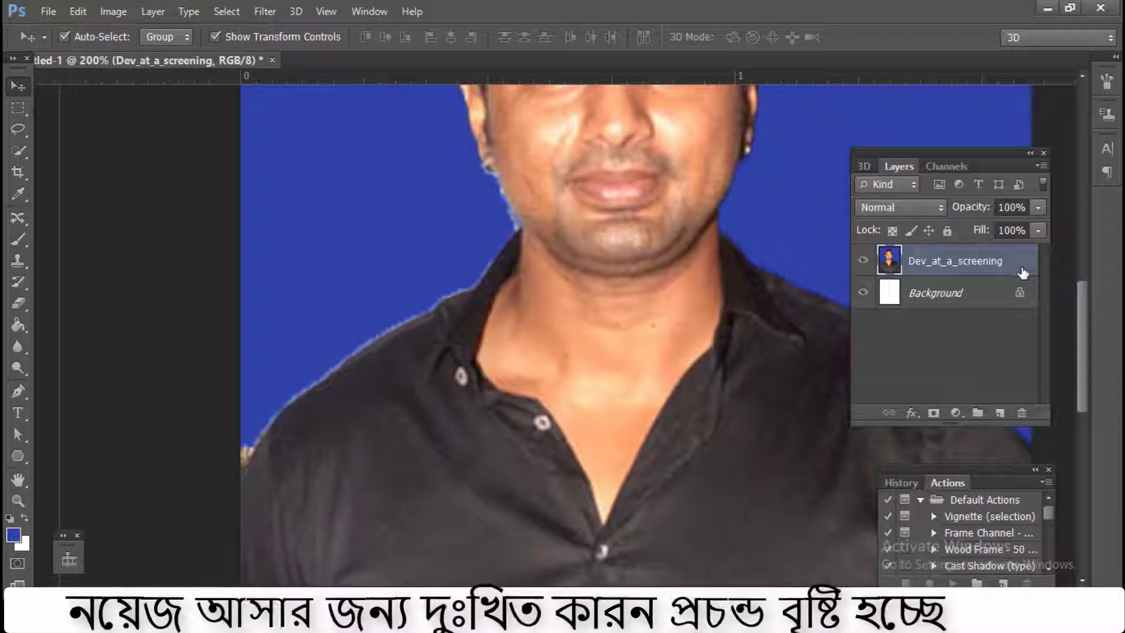
Blur the light fringe along the shirt, neck and ear edges with a size-7 Blur brush
click(19, 347)
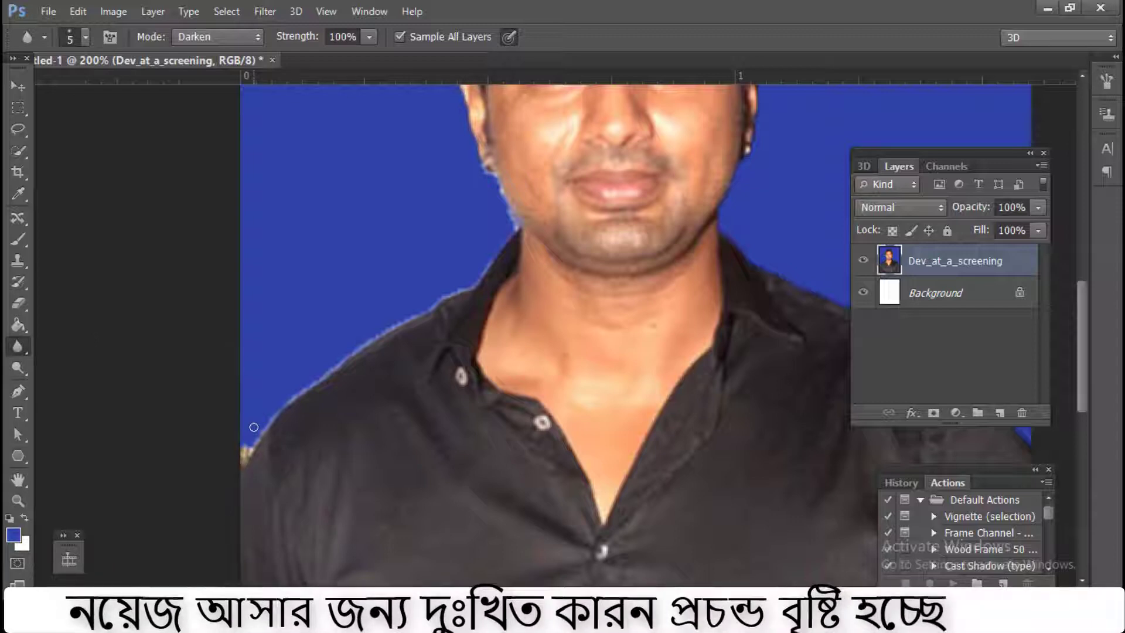
key(bracketright)
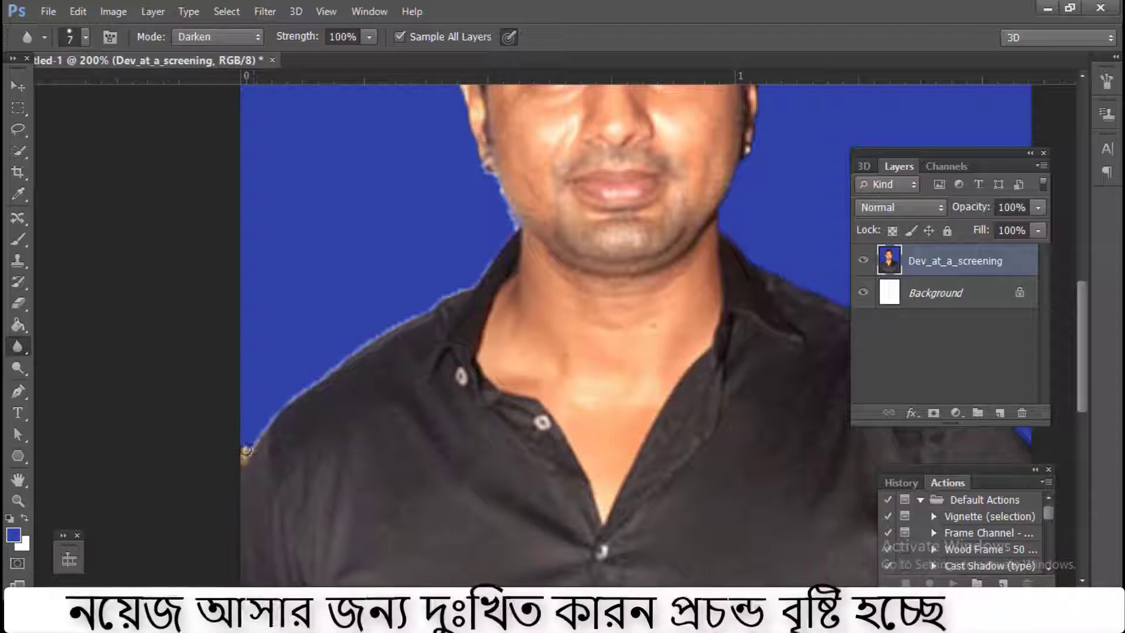
mouse_move(246, 451)
mouse_down()
mouse_move(236, 473)
mouse_move(272, 413)
mouse_move(308, 383)
mouse_move(277, 415)
mouse_up()
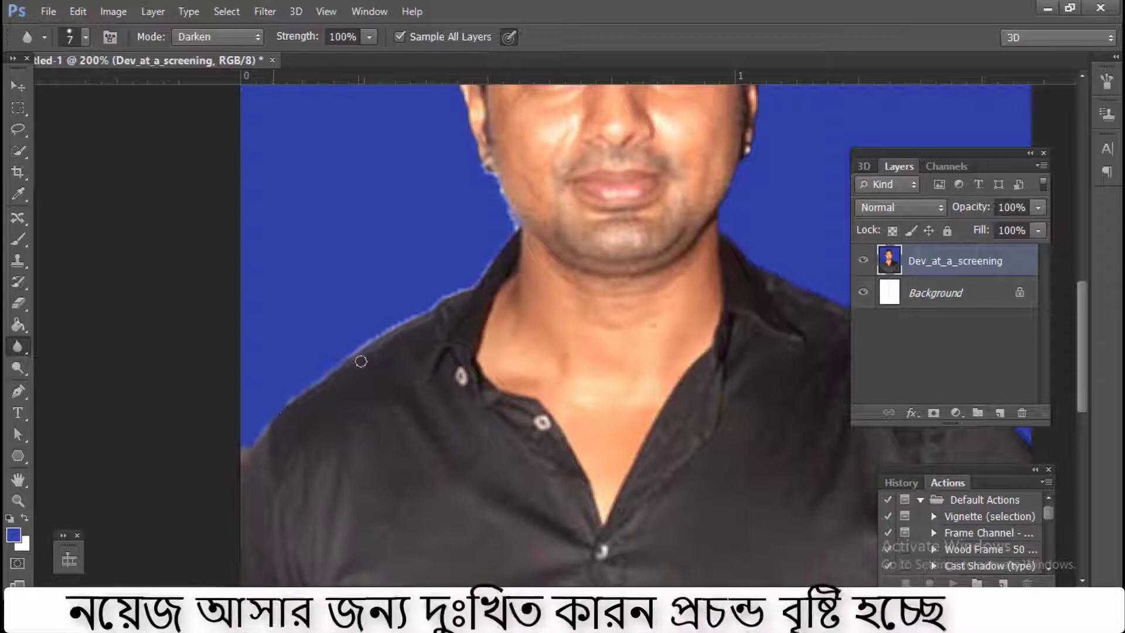
mouse_move(338, 368)
mouse_down()
mouse_move(473, 285)
mouse_move(309, 393)
mouse_move(280, 447)
mouse_move(440, 260)
mouse_up()
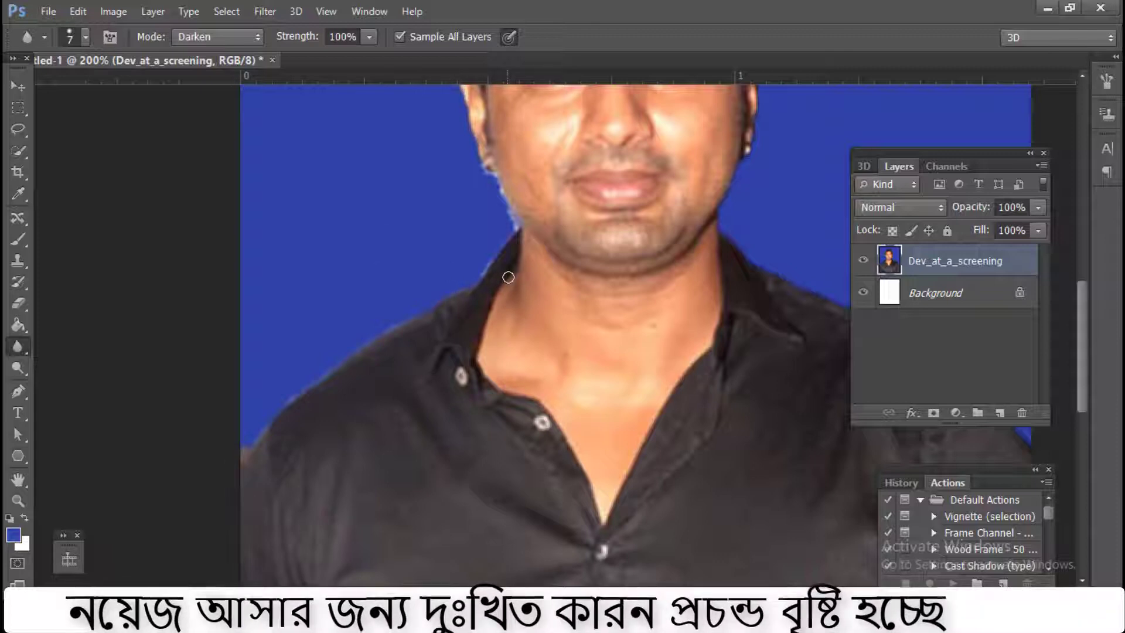
mouse_move(508, 277)
mouse_down()
mouse_move(480, 276)
mouse_move(513, 225)
mouse_move(501, 195)
mouse_move(515, 228)
mouse_move(513, 238)
mouse_move(503, 191)
mouse_up()
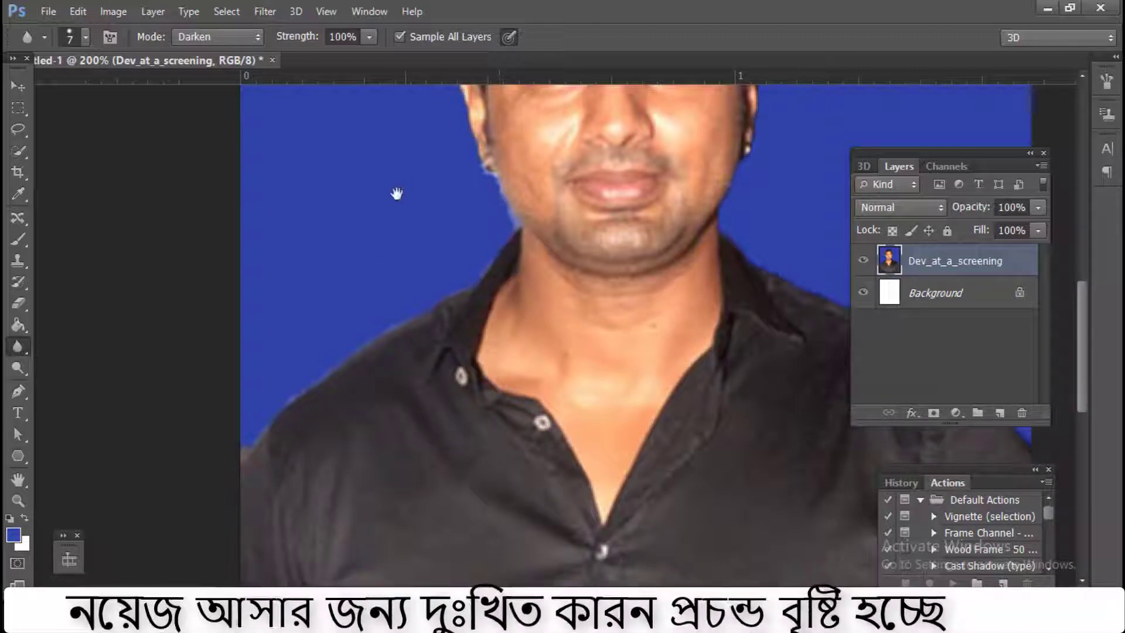
drag(397, 194, 326, 420)
mouse_move(409, 408)
mouse_down()
mouse_move(424, 405)
mouse_move(435, 429)
mouse_move(420, 441)
mouse_up()
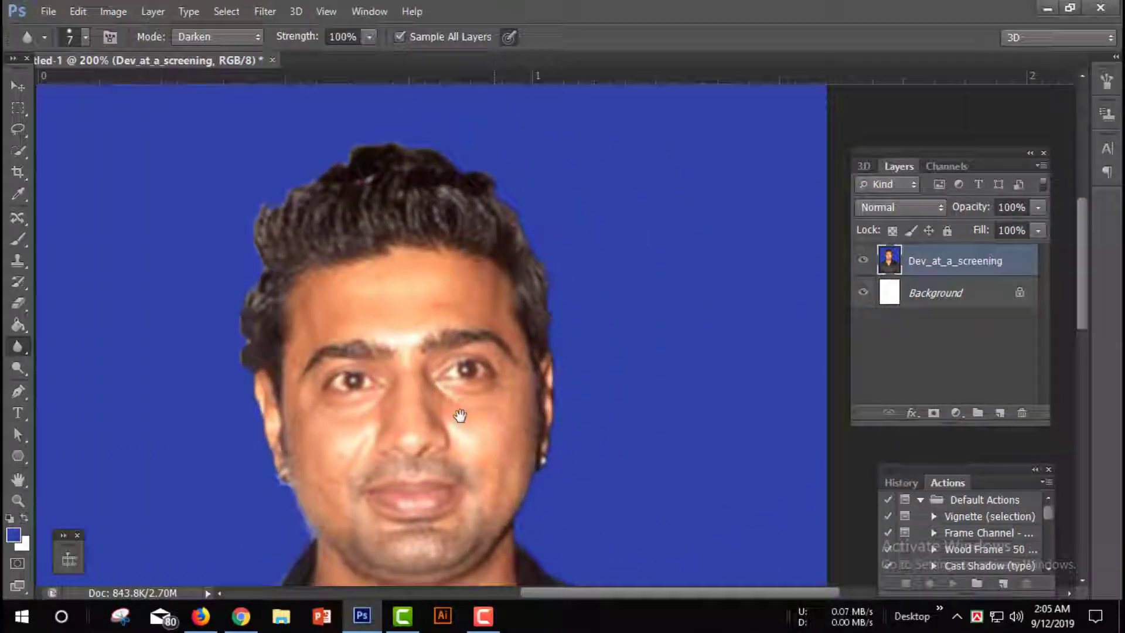
mouse_move(492, 442)
mouse_down()
mouse_move(346, 172)
mouse_move(316, 78)
mouse_up()
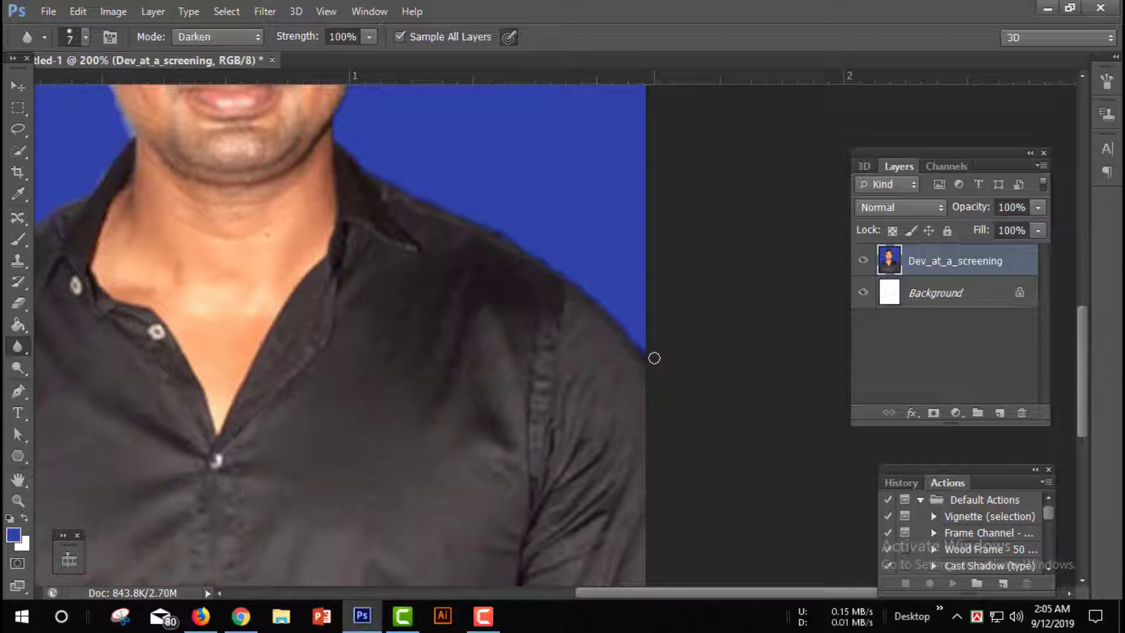
key(ctrl+minus)
key(ctrl+minus)
key(v)
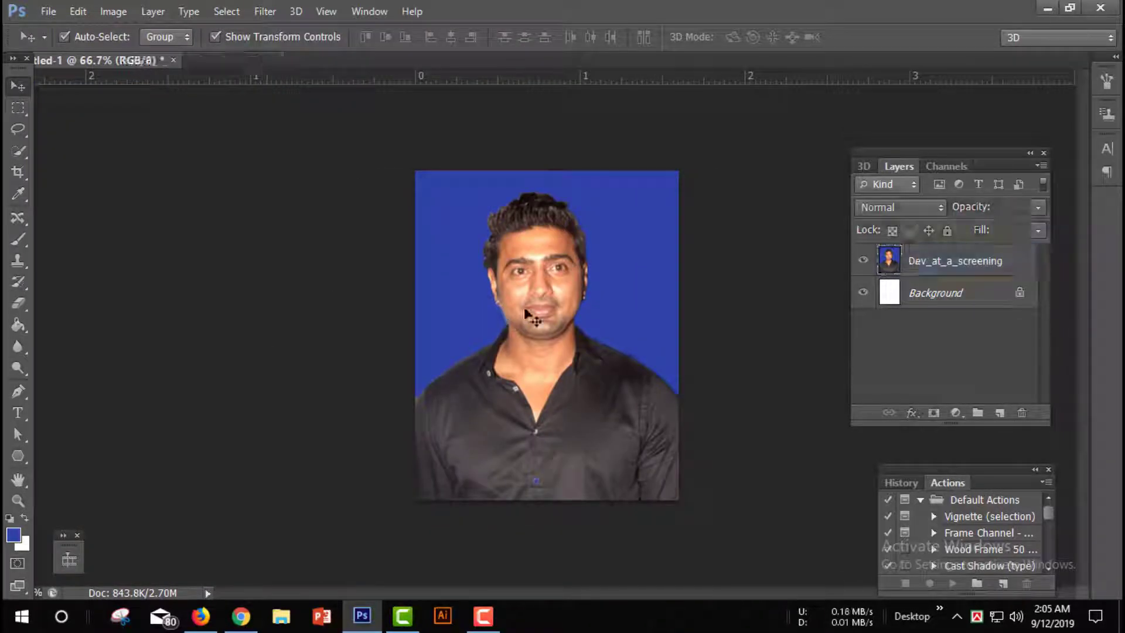
key(c)
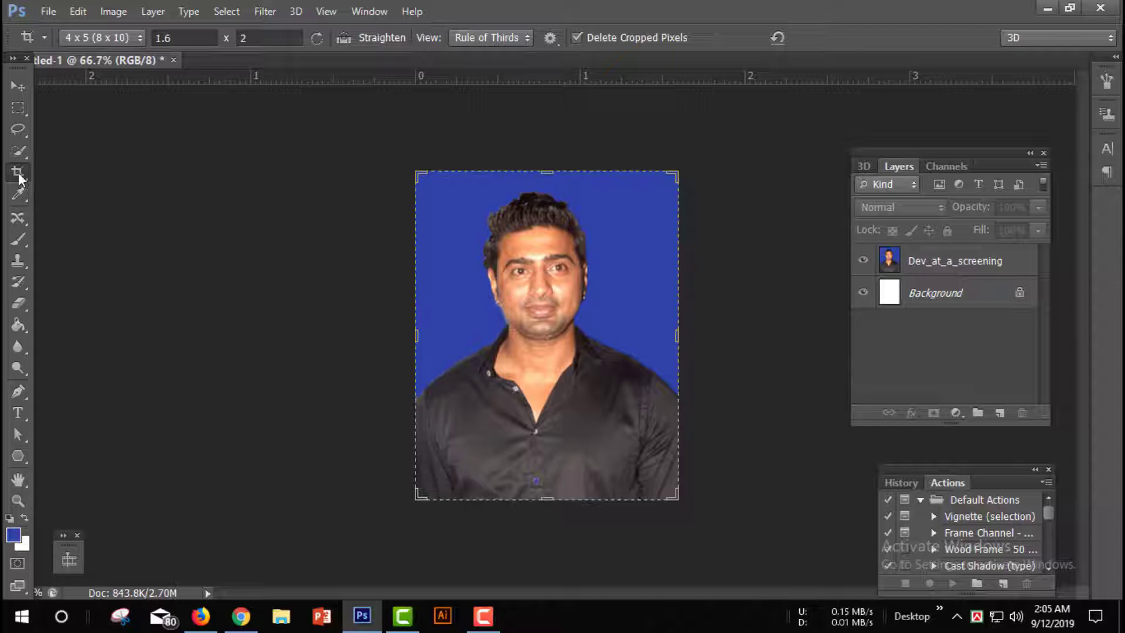
Crop the photo to a 1.6 × 2 ratio, discarding the hidden pixels beyond the canvas
click(1028, 271)
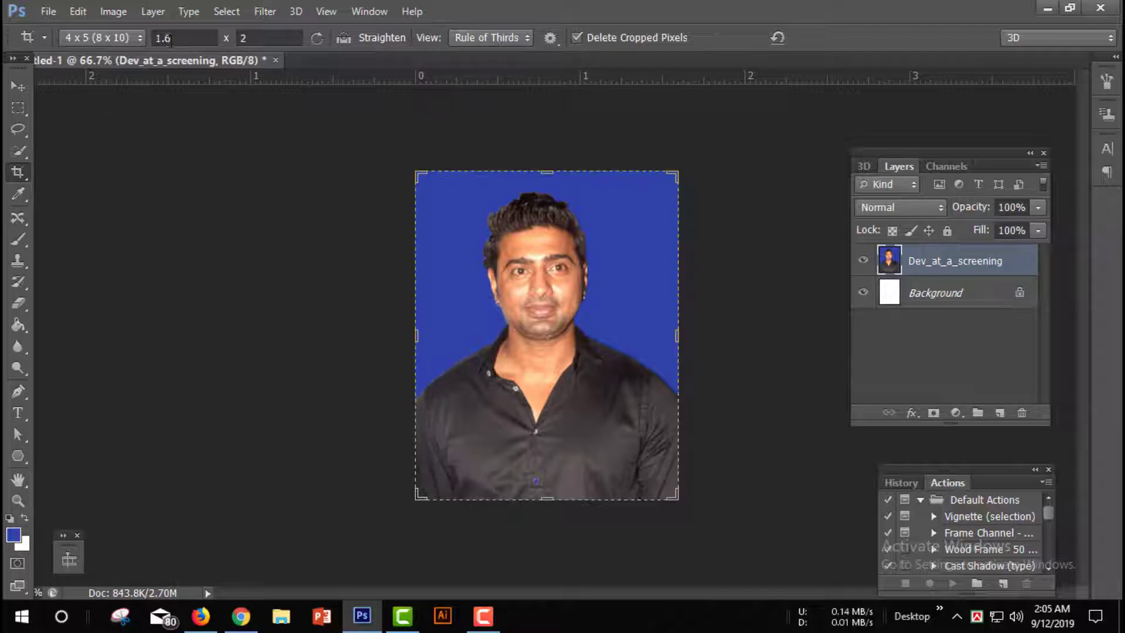
click(176, 38)
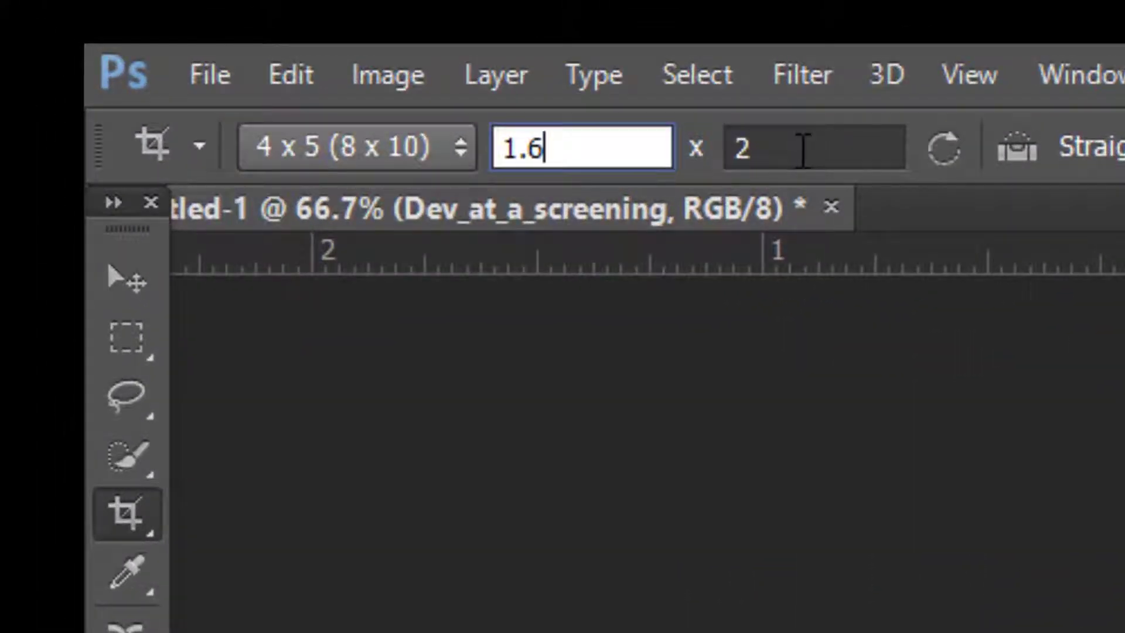
click(769, 154)
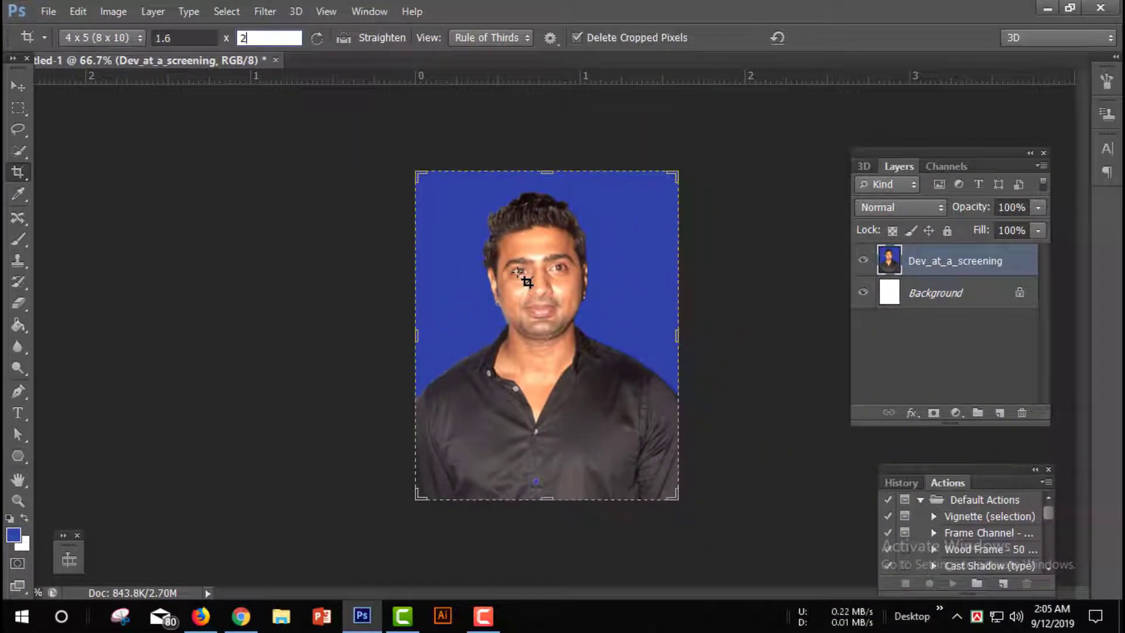
key(Return)
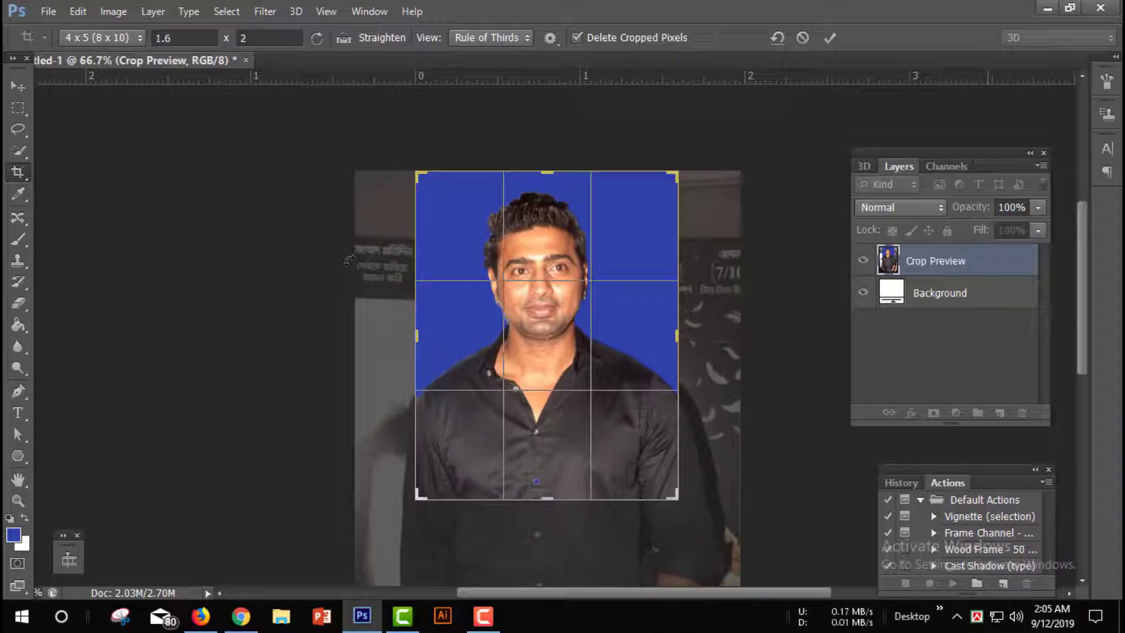
key(Return)
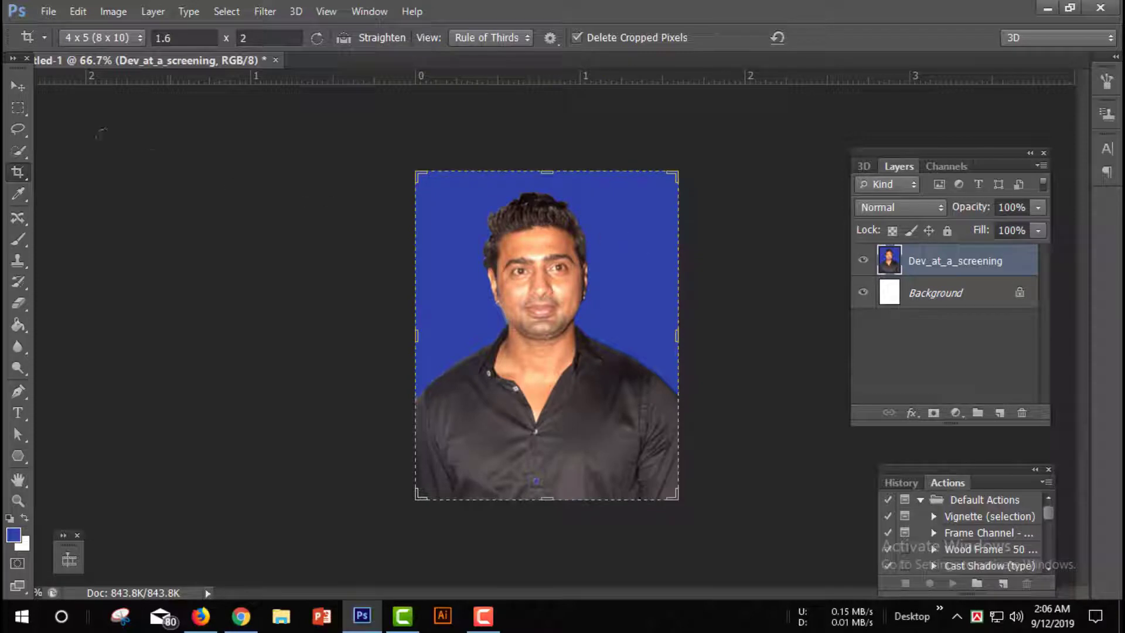
click(17, 86)
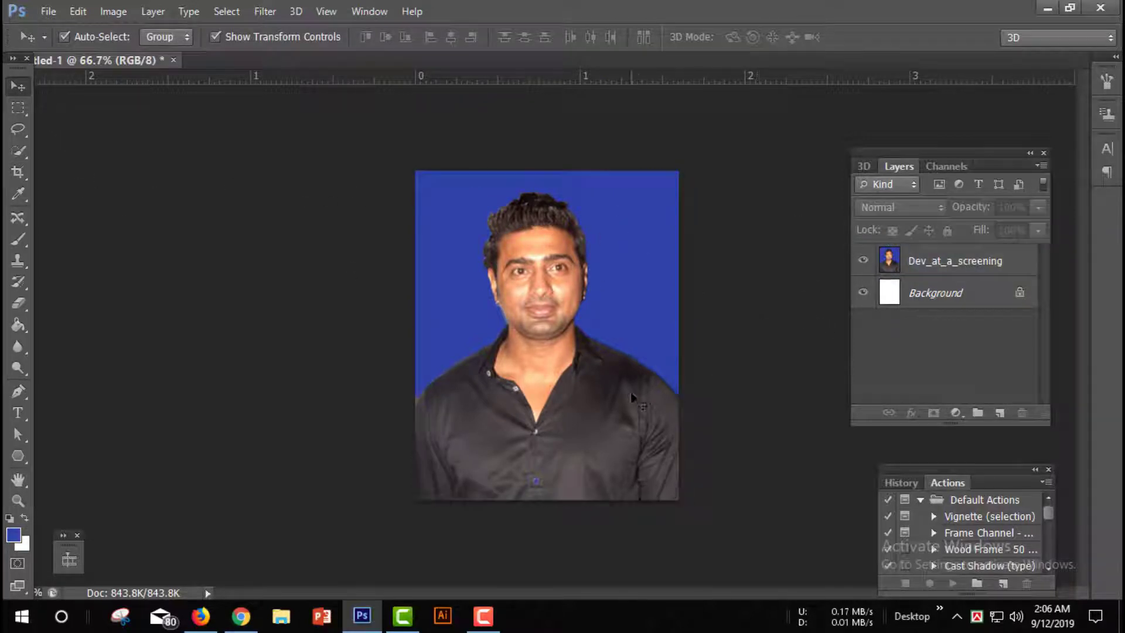
Nudge the portrait layer, then create a new U.S. Paper Letter document at 8.5×11 in, 300 ppi
mouse_move(631, 398)
mouse_down()
mouse_move(621, 419)
mouse_move(631, 397)
mouse_up()
click(754, 355)
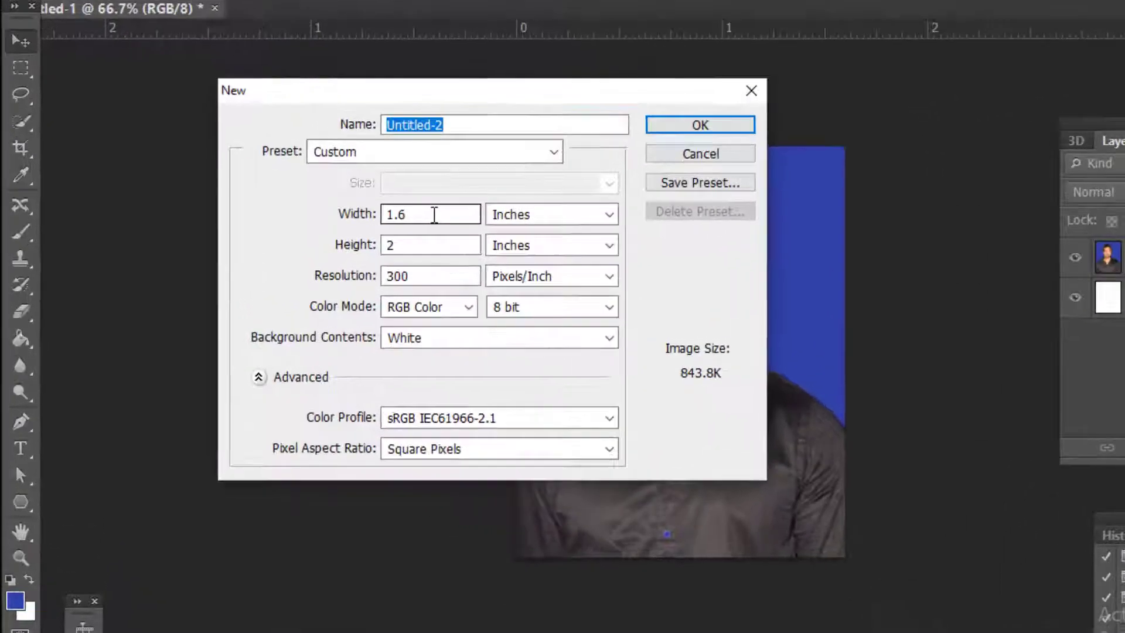
click(352, 226)
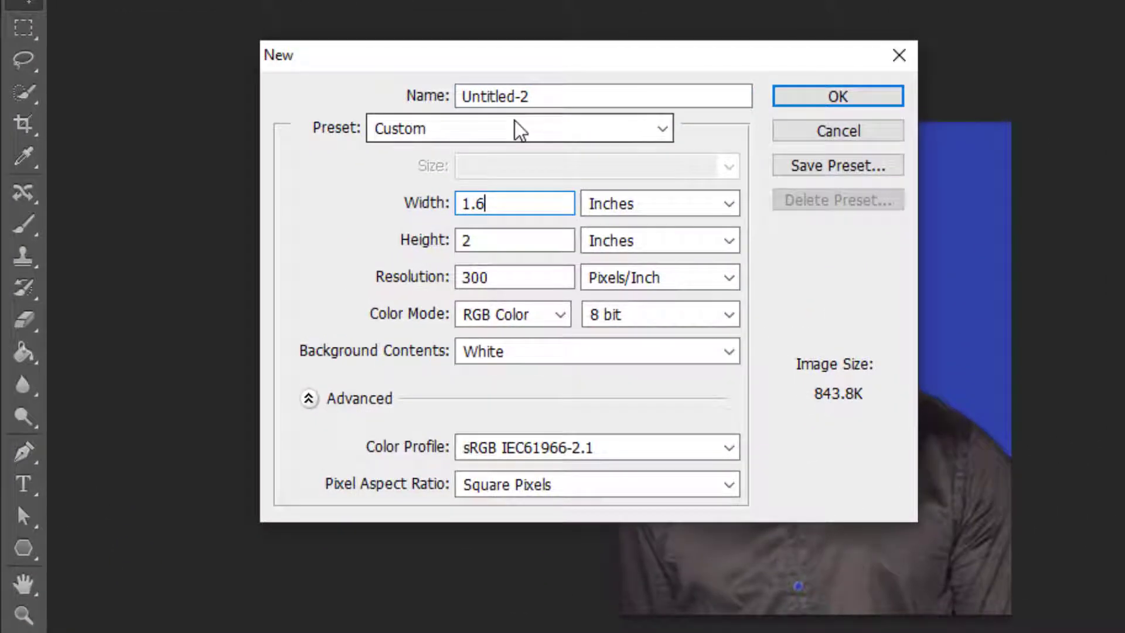
click(665, 132)
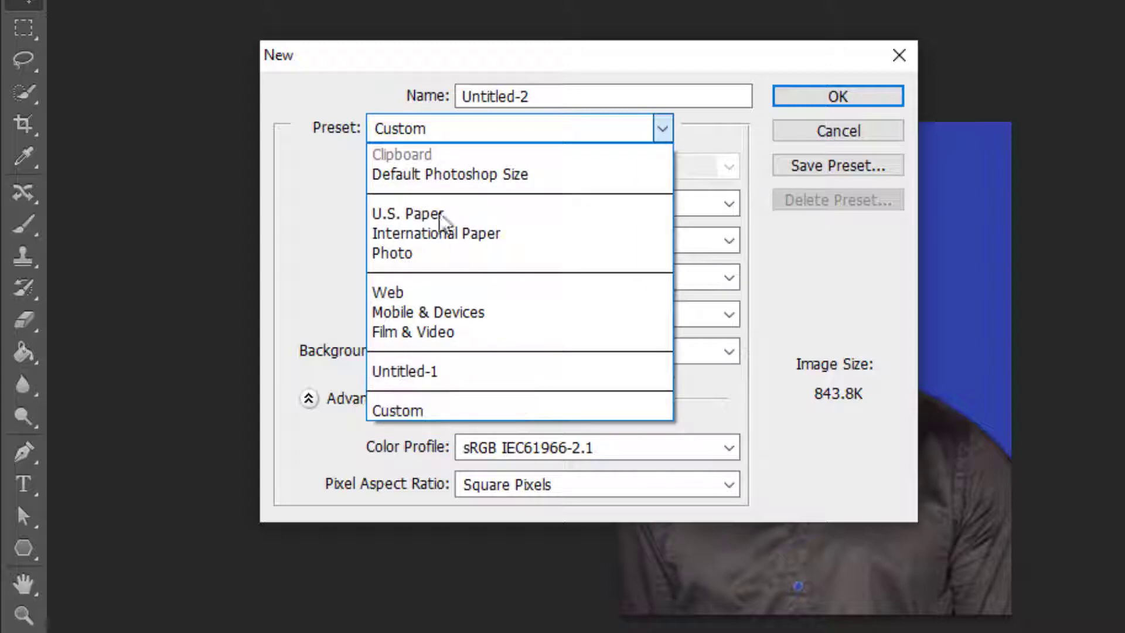
click(454, 214)
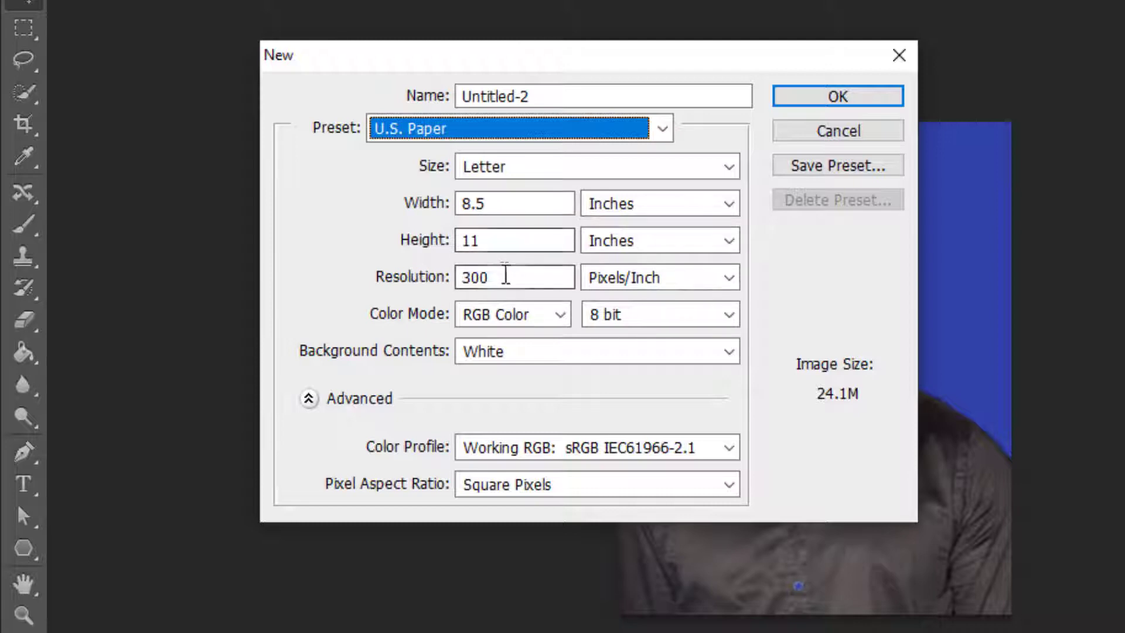
click(827, 97)
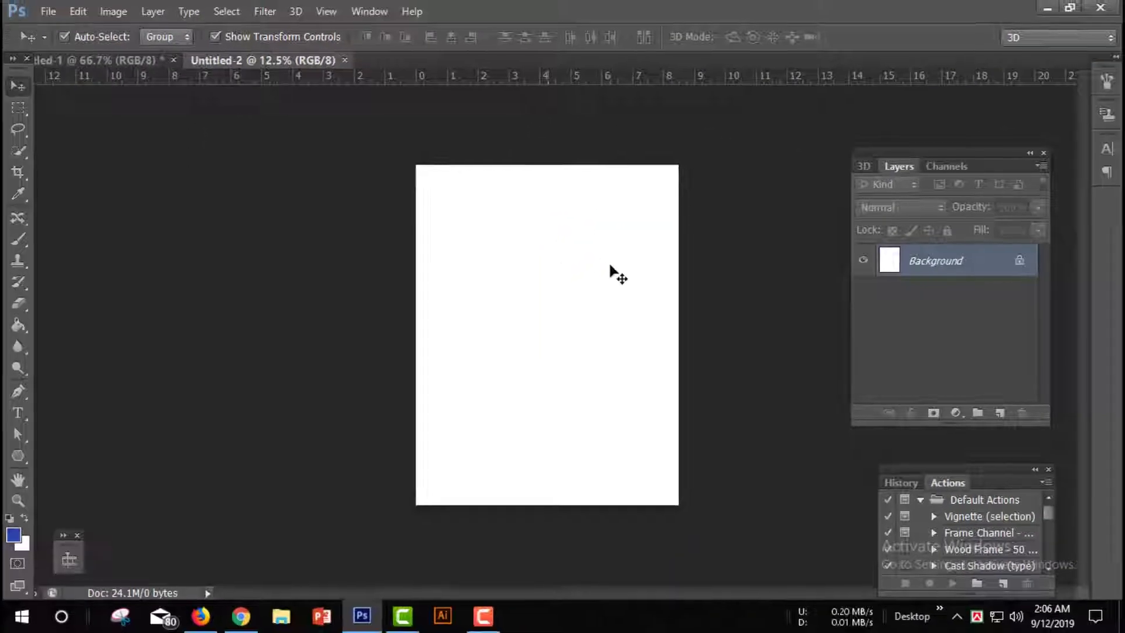
Bring the portrait layer from Untitled-1 into Untitled-2 near the top-left corner
click(141, 57)
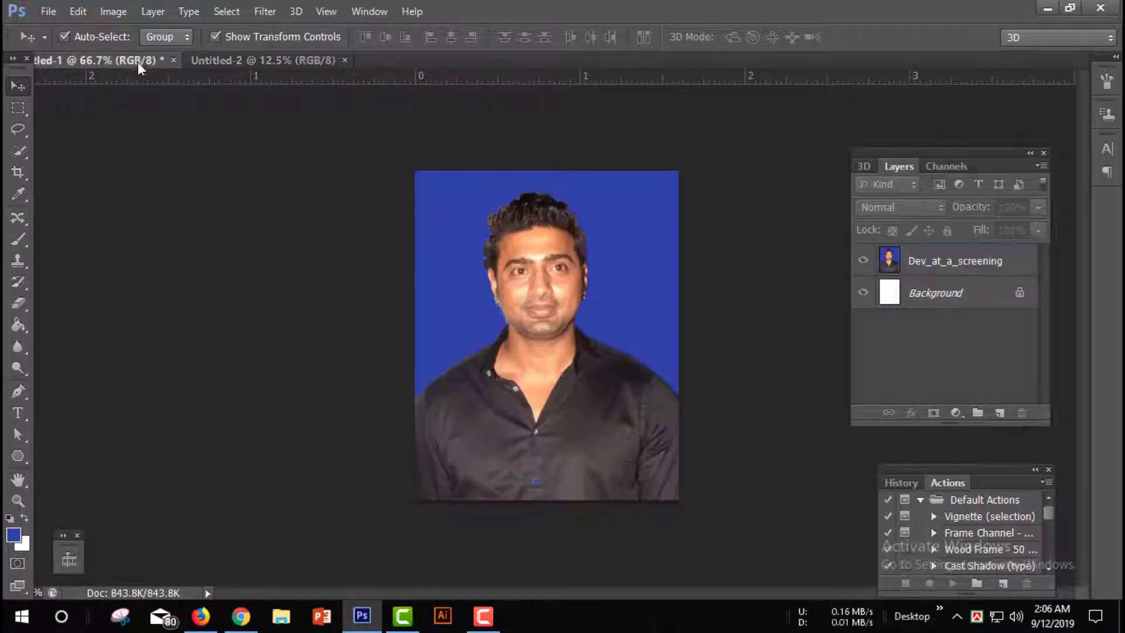
drag(644, 366, 290, 69)
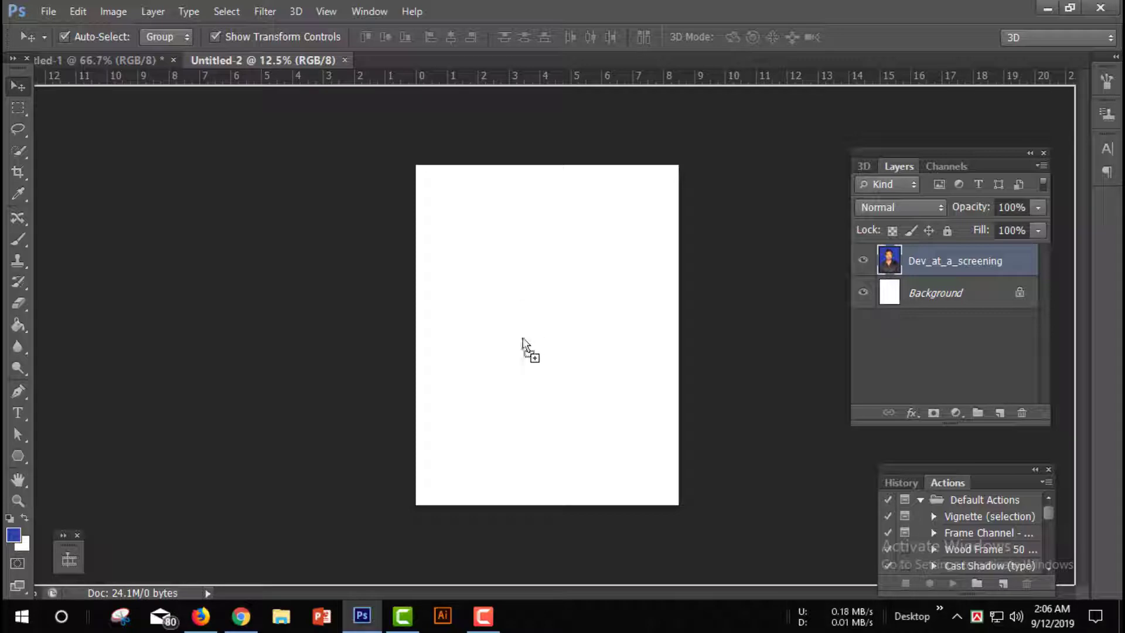
mouse_move(290, 69)
mouse_down()
mouse_move(490, 267)
mouse_move(471, 212)
mouse_up()
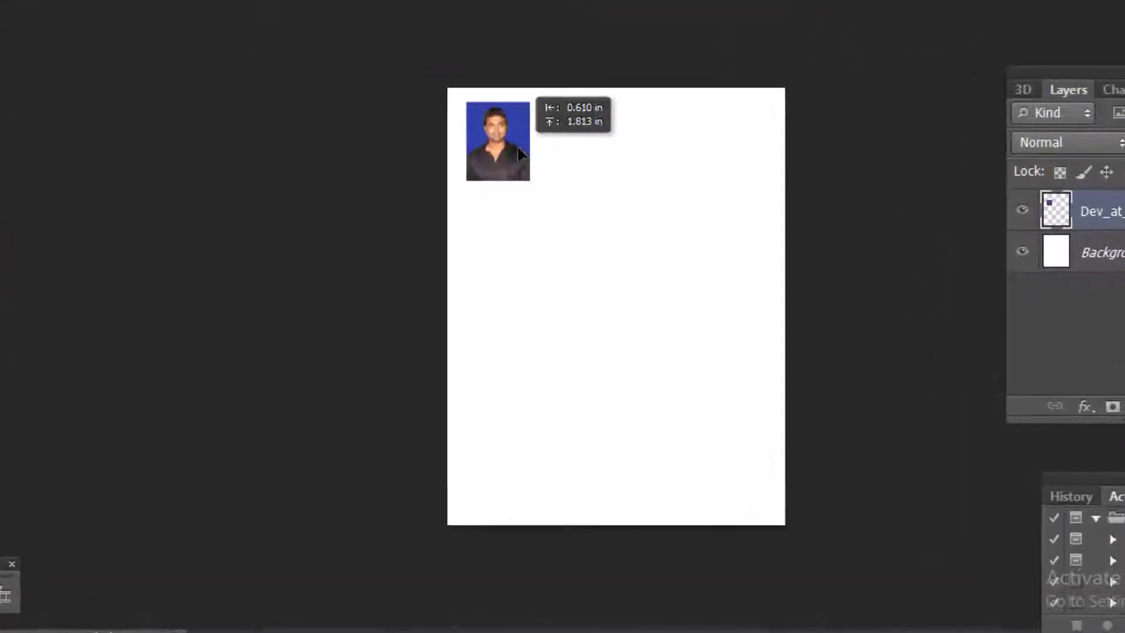
drag(521, 150, 523, 154)
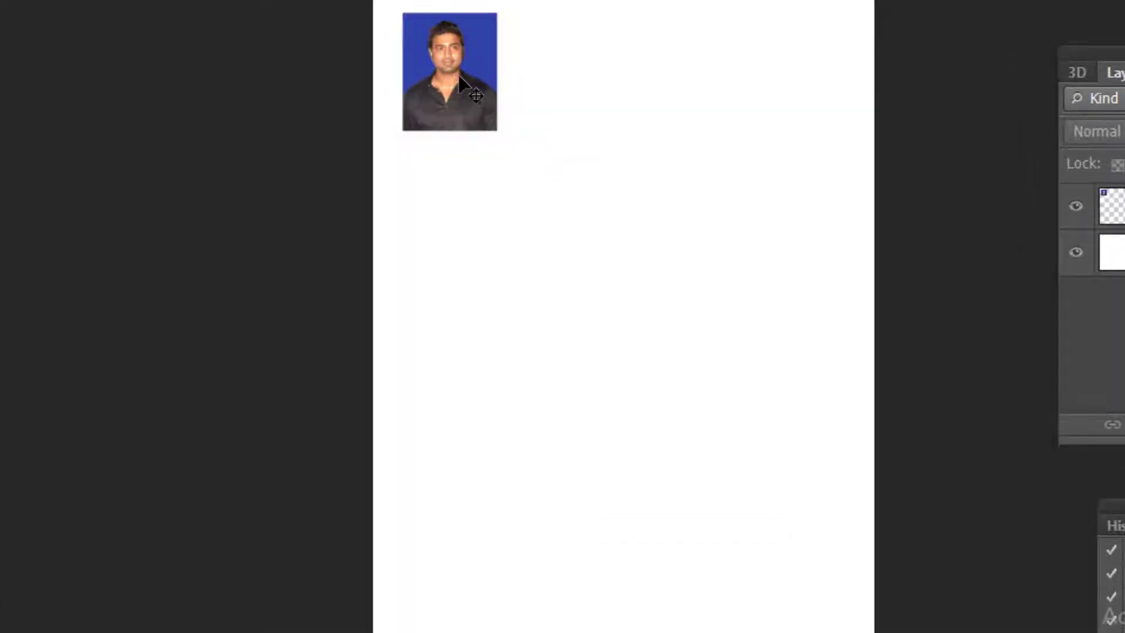
Duplicate the portrait to make a row of four across the top of the page
drag(465, 83, 581, 85)
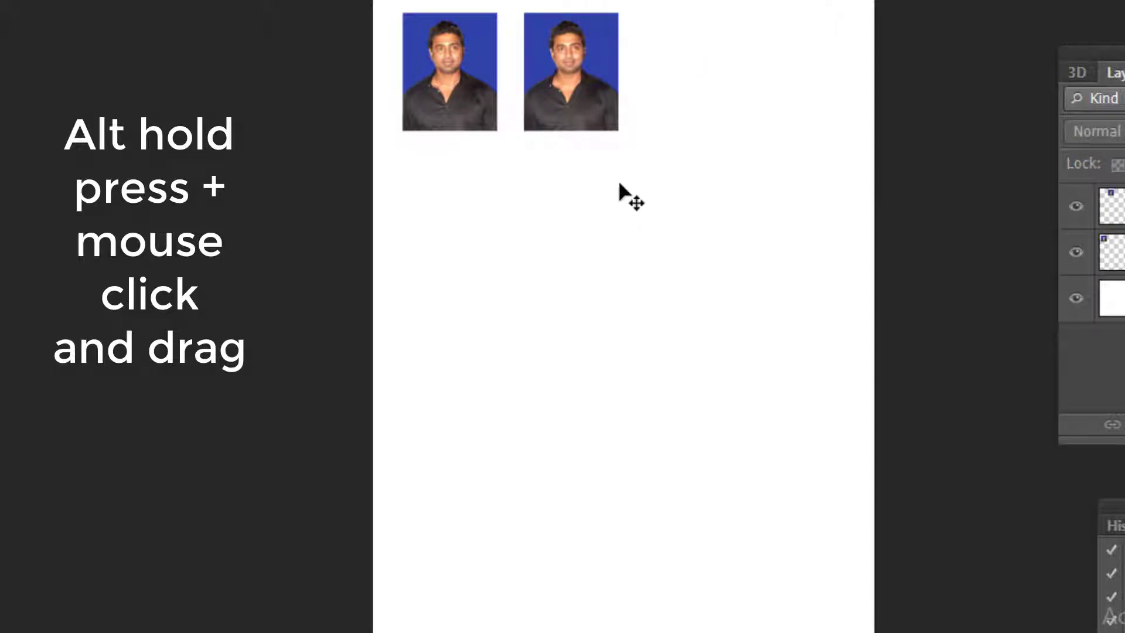
mouse_move(618, 215)
mouse_down()
mouse_move(479, 119)
mouse_move(430, 126)
mouse_move(705, 101)
mouse_up()
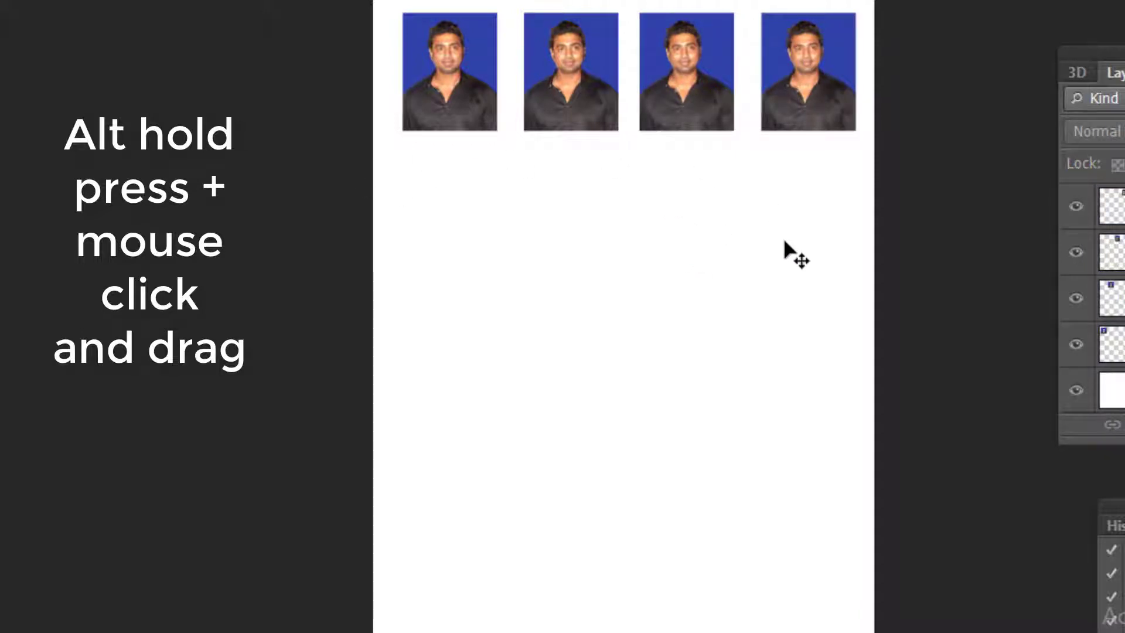
drag(819, 268, 467, 82)
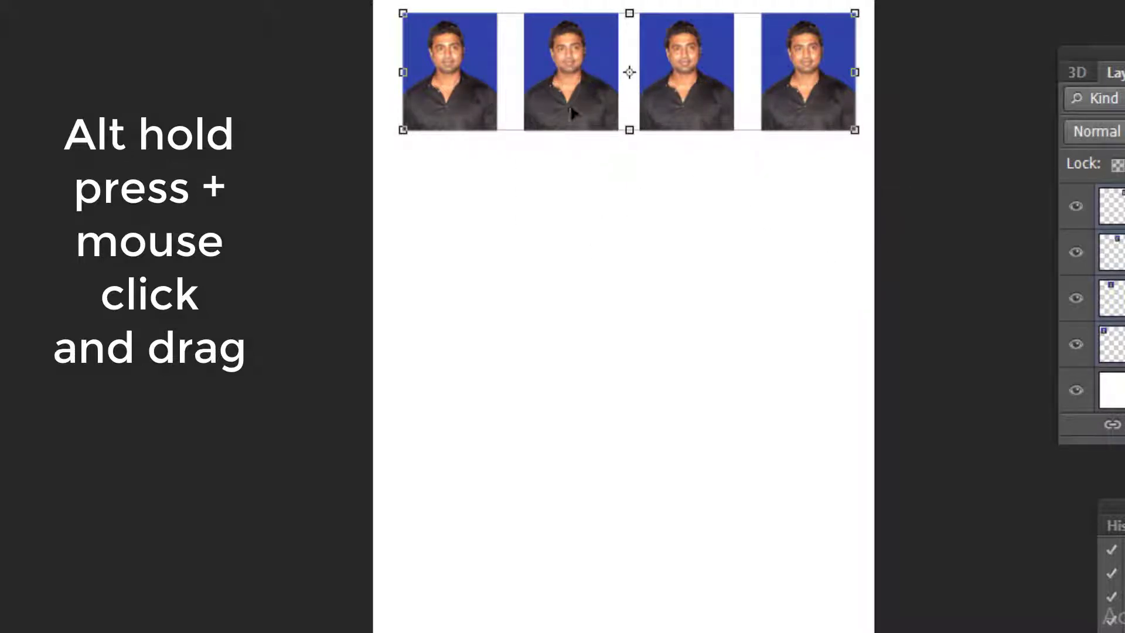
Copy the top row down, then copy both rows down to fill four rows of four, and zoom out
drag(591, 98, 590, 283)
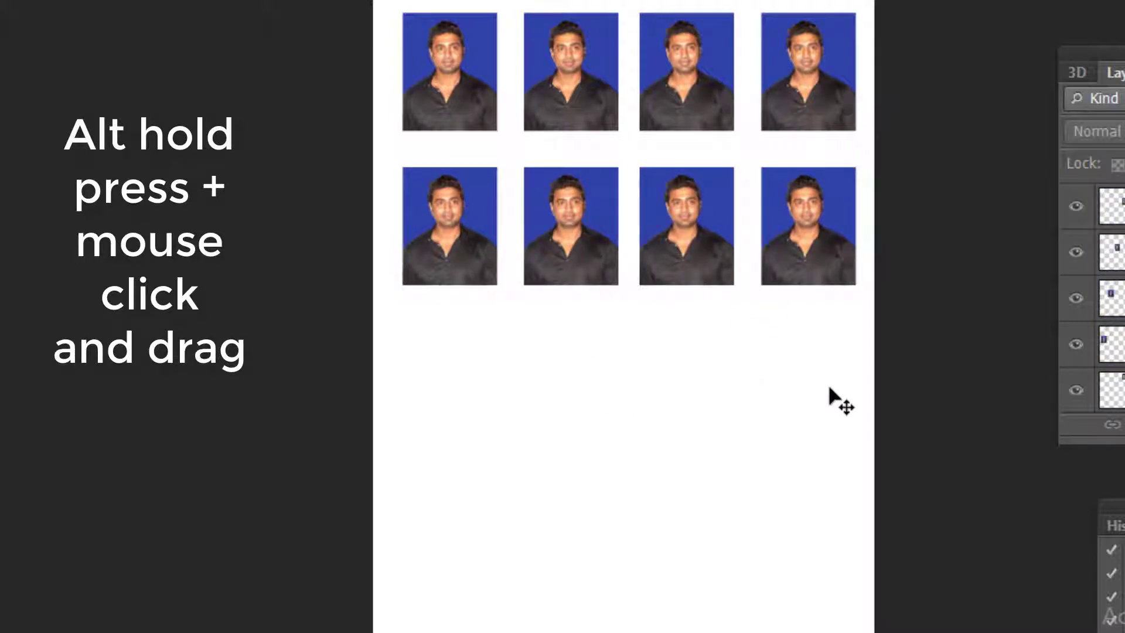
drag(829, 388, 477, 75)
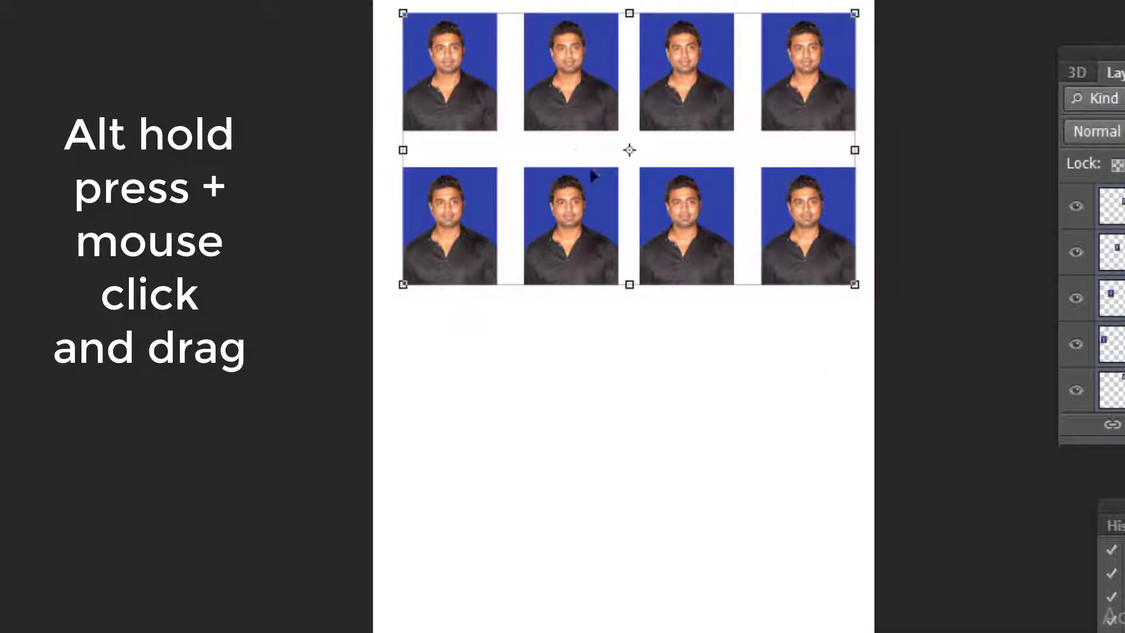
drag(624, 278, 592, 535)
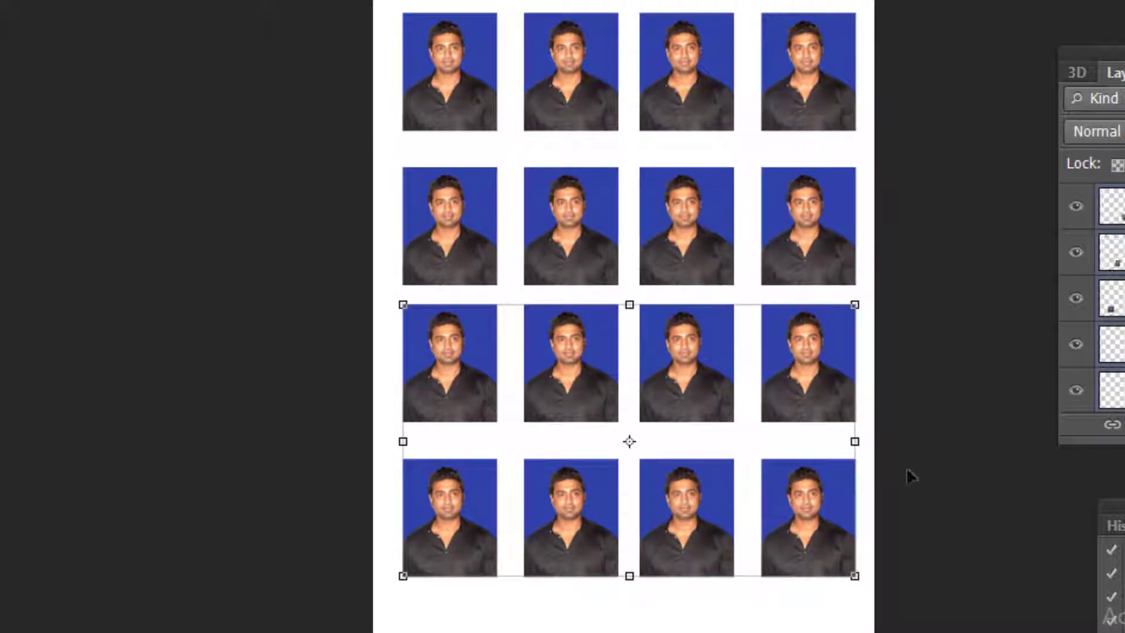
key(ctrl+minus)
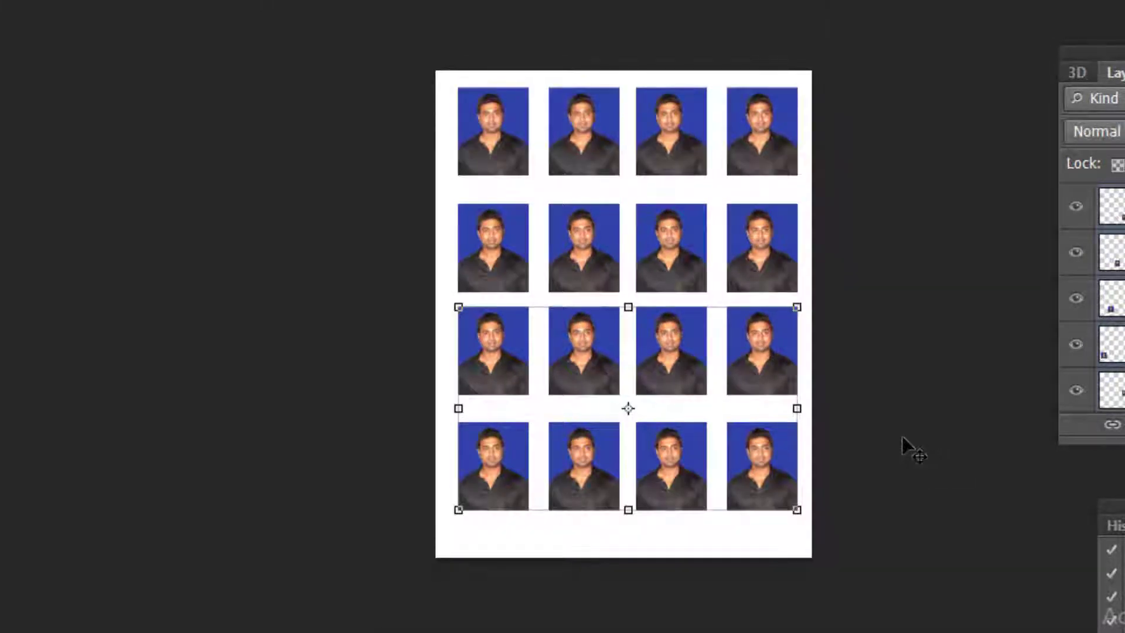
click(903, 446)
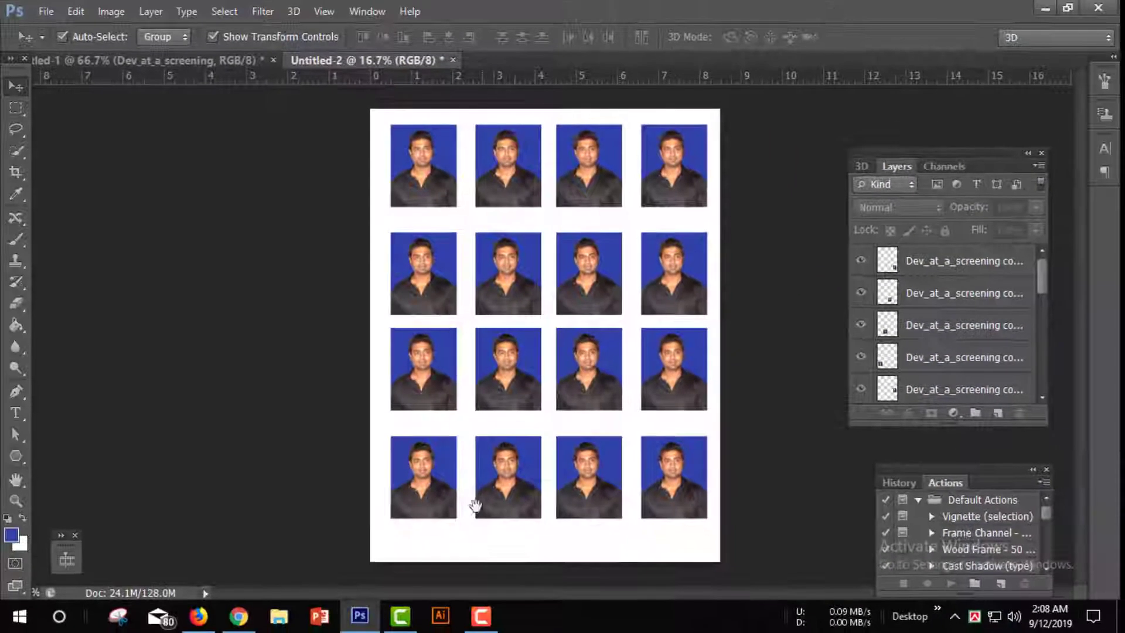
Copy the bottom-left portrait below the grid, rotate it 90° clockwise and shrink it to about 46.88%
click(436, 491)
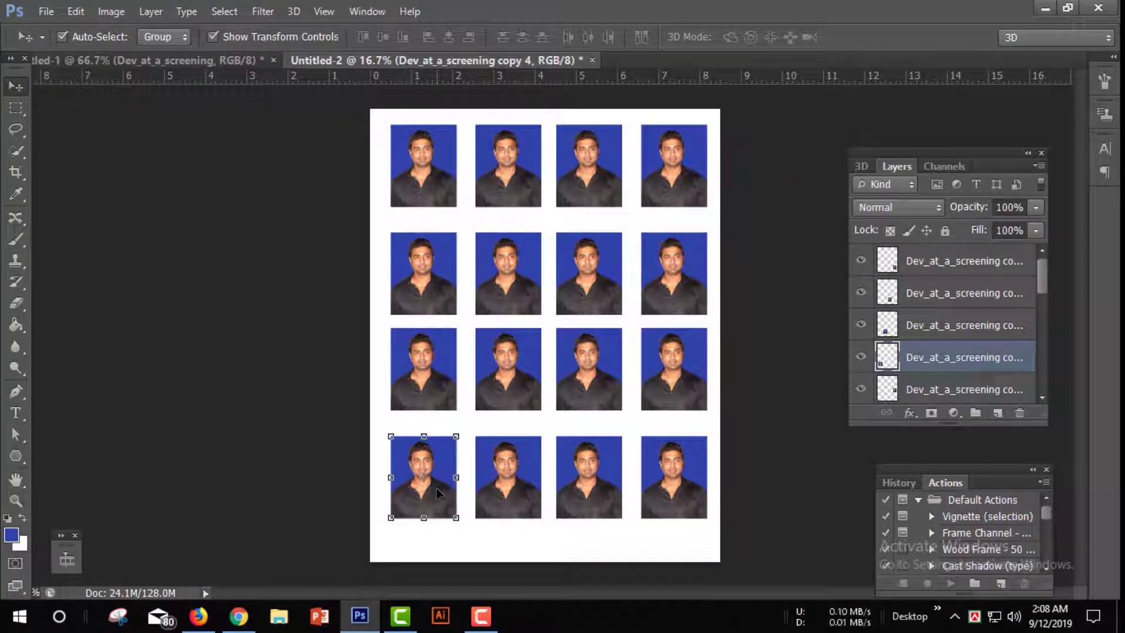
mouse_move(436, 487)
mouse_down()
mouse_move(424, 526)
mouse_move(406, 526)
mouse_move(426, 536)
mouse_up()
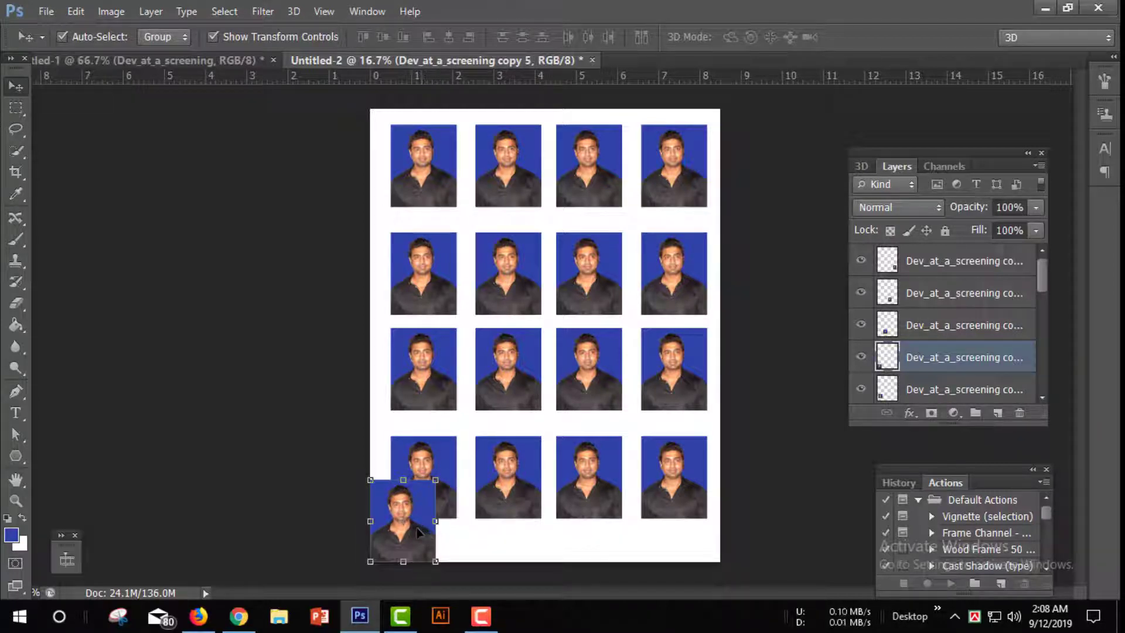
key(ctrl+t)
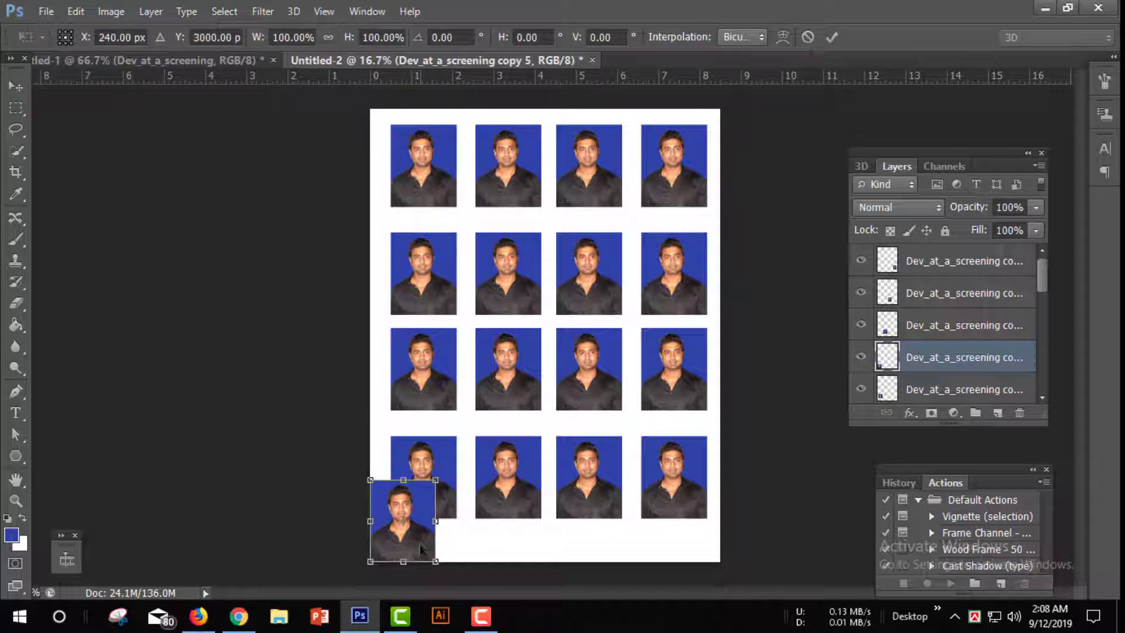
right_click(407, 530)
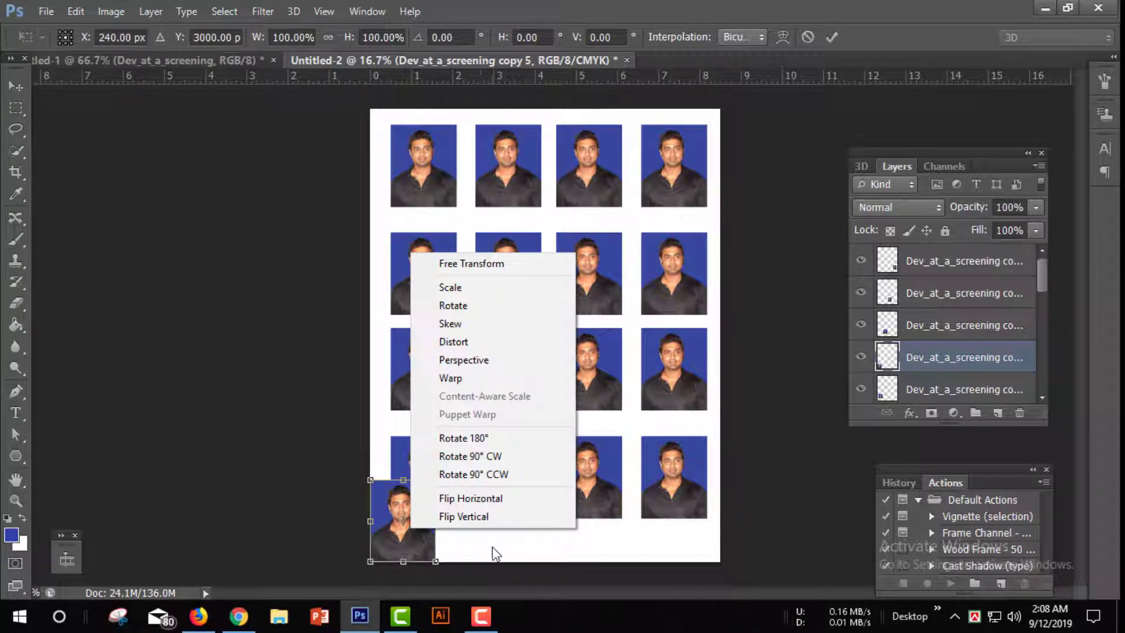
click(492, 547)
right_click(411, 532)
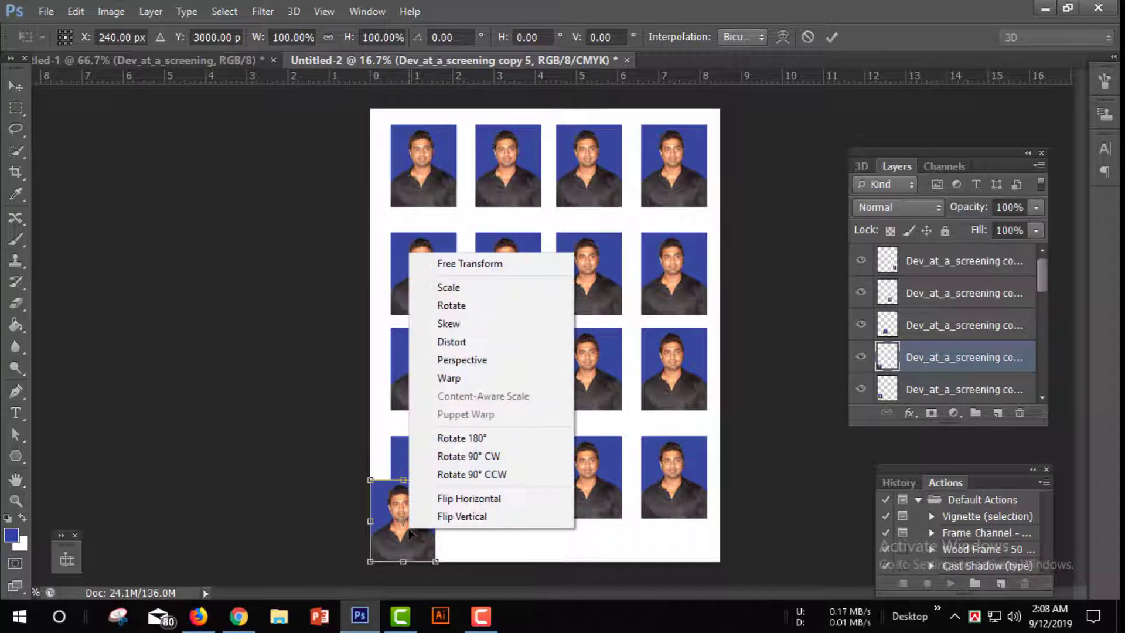
click(466, 457)
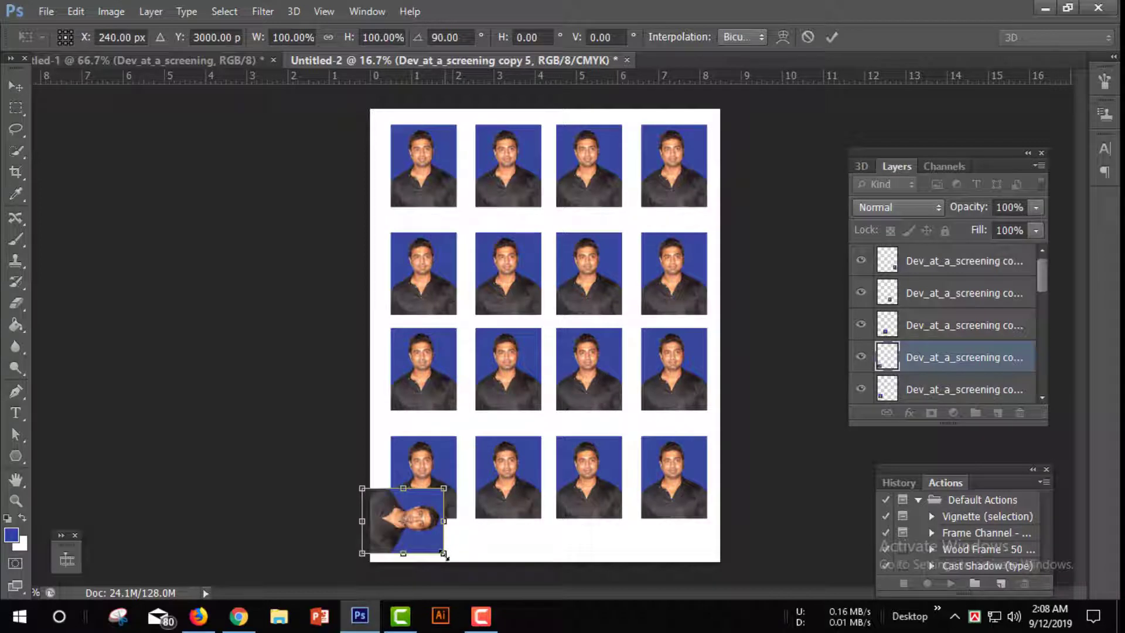
drag(446, 556, 439, 553)
drag(438, 552, 408, 530)
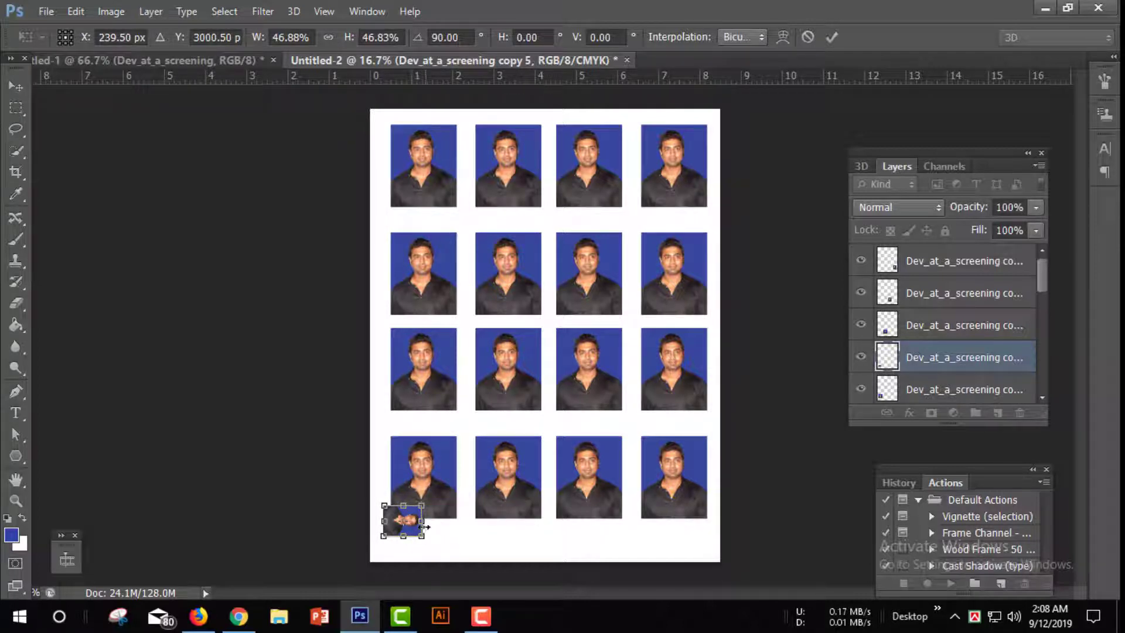
Commit the rotated, shrunk copy and move it down to the page's bottom edge
key(Return)
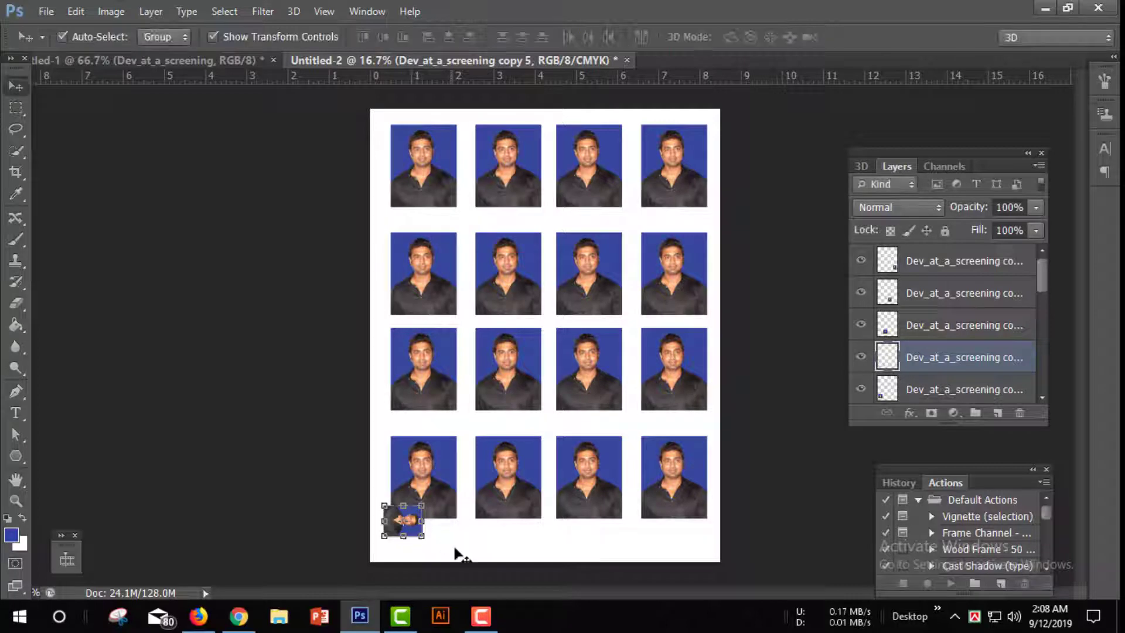
mouse_move(411, 536)
mouse_down()
mouse_move(418, 552)
mouse_move(399, 548)
mouse_move(469, 551)
mouse_up()
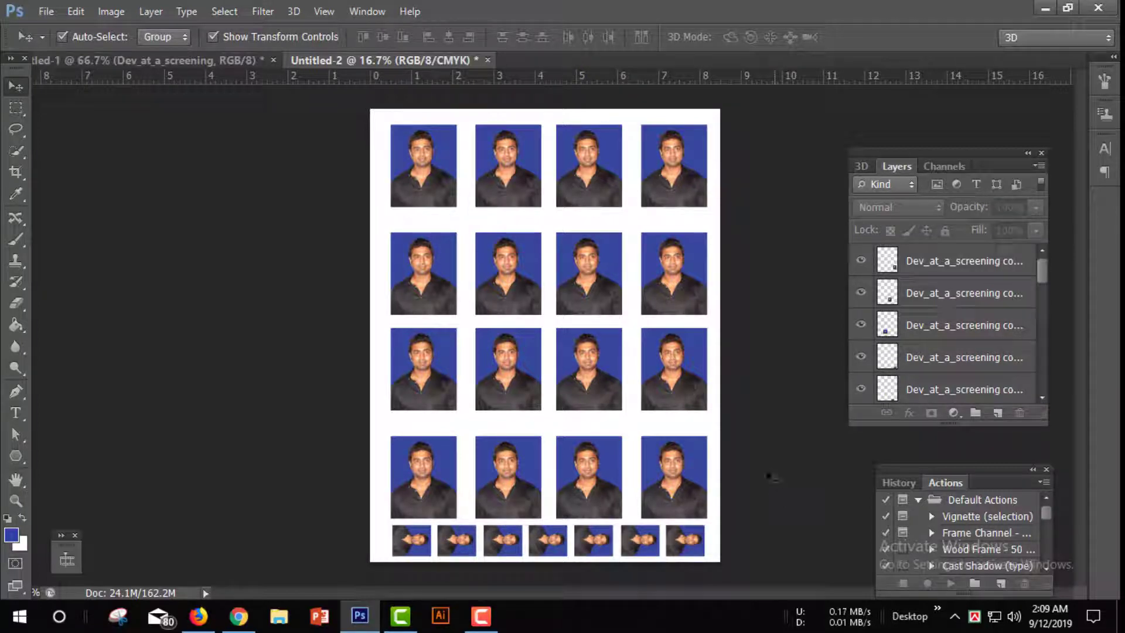